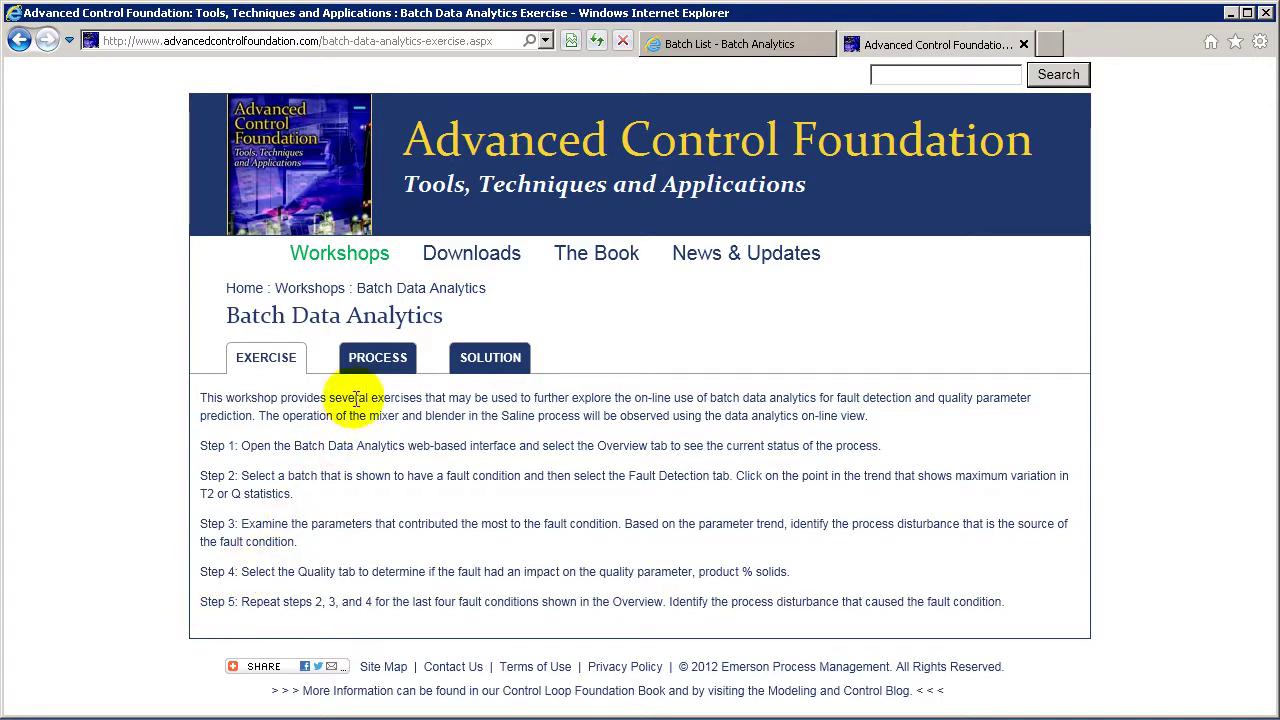
Open the PROCESS page and scroll down to the Saline Process Mixer and Blender diagrams
left_click(376, 360)
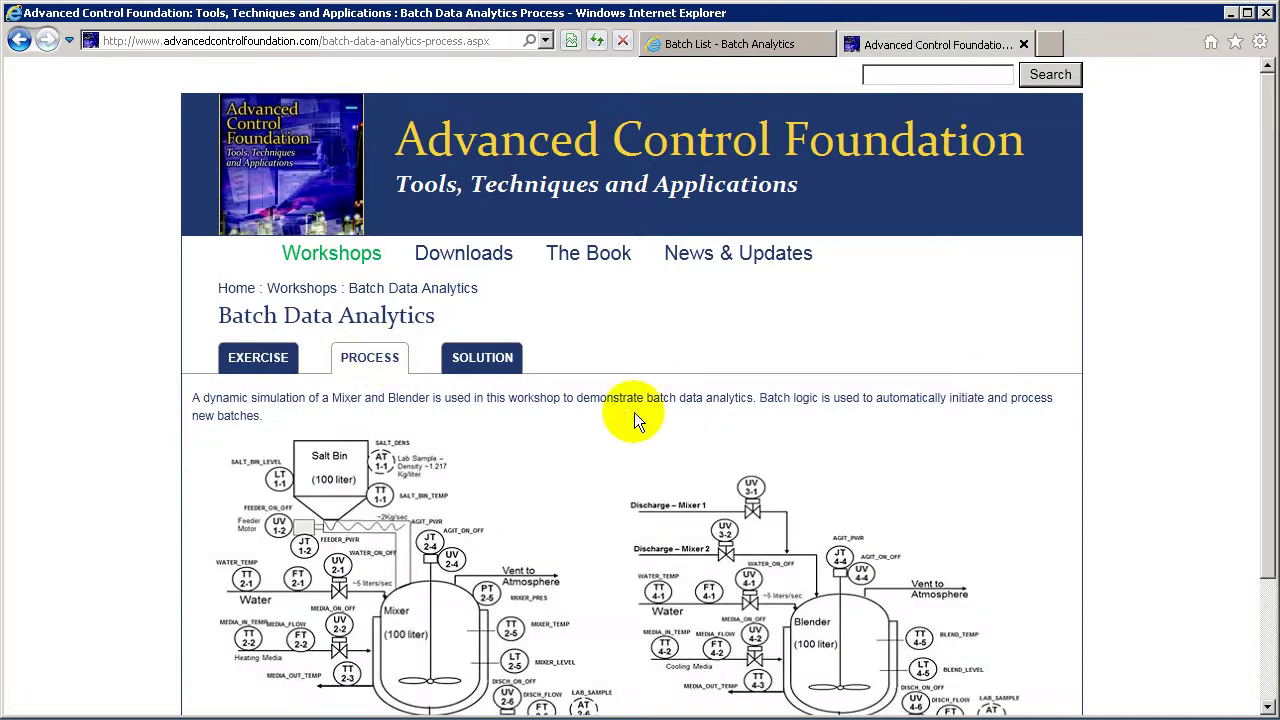
left_click_drag(1262, 543, 1264, 674)
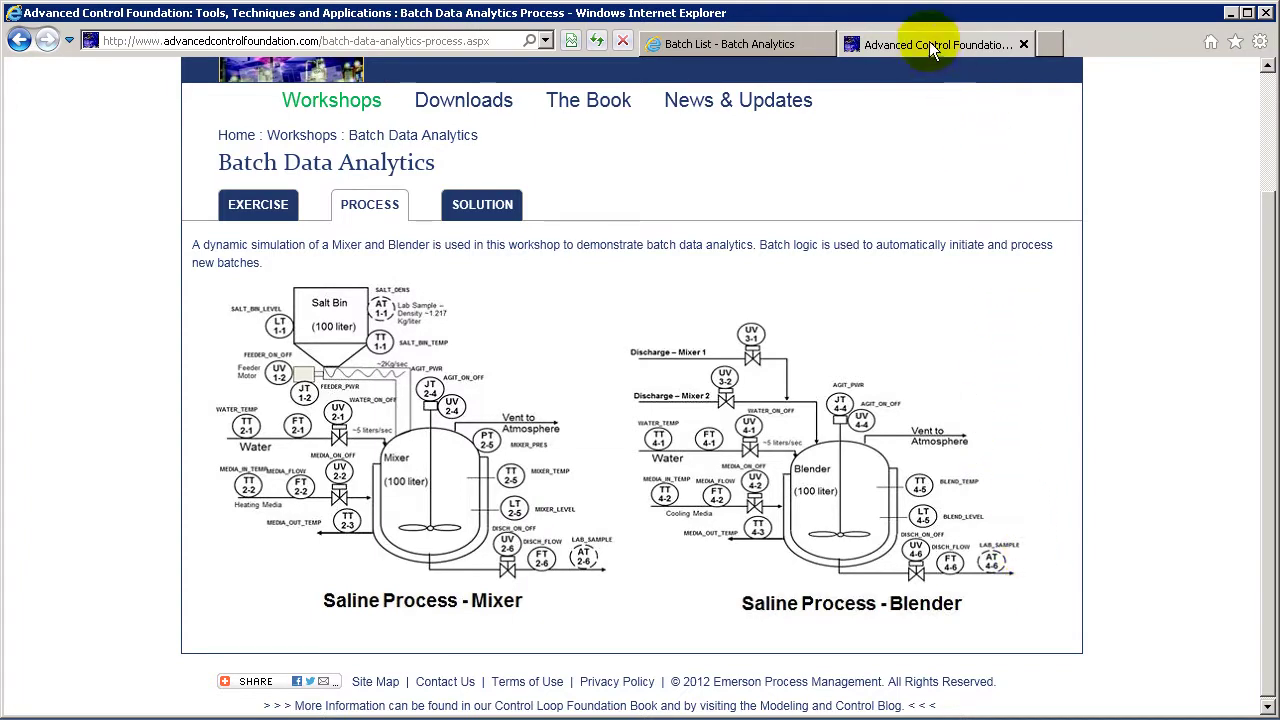
Switch to the Batch Analytics batch list and select batch t100001
left_click(769, 44)
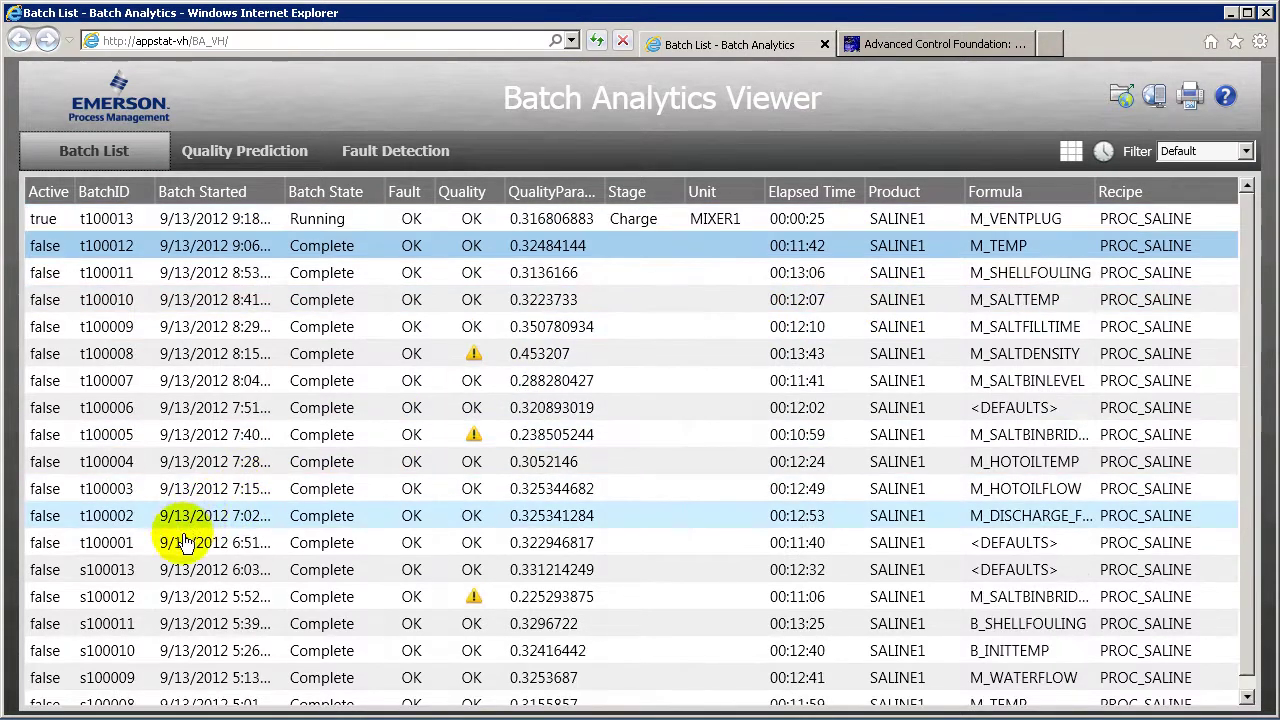
left_click(184, 549)
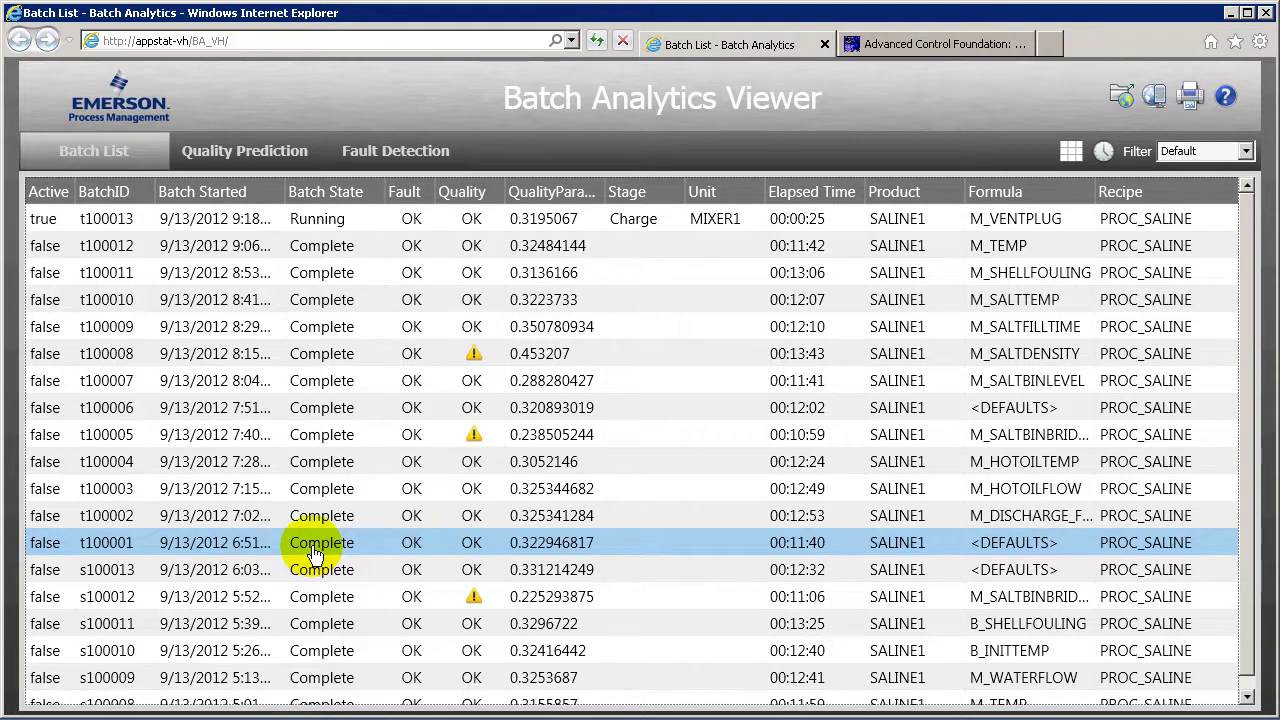
Show t100001's Fault Detection trends and sweep the time line through Charge, Displace and Adjust
left_click(380, 153)
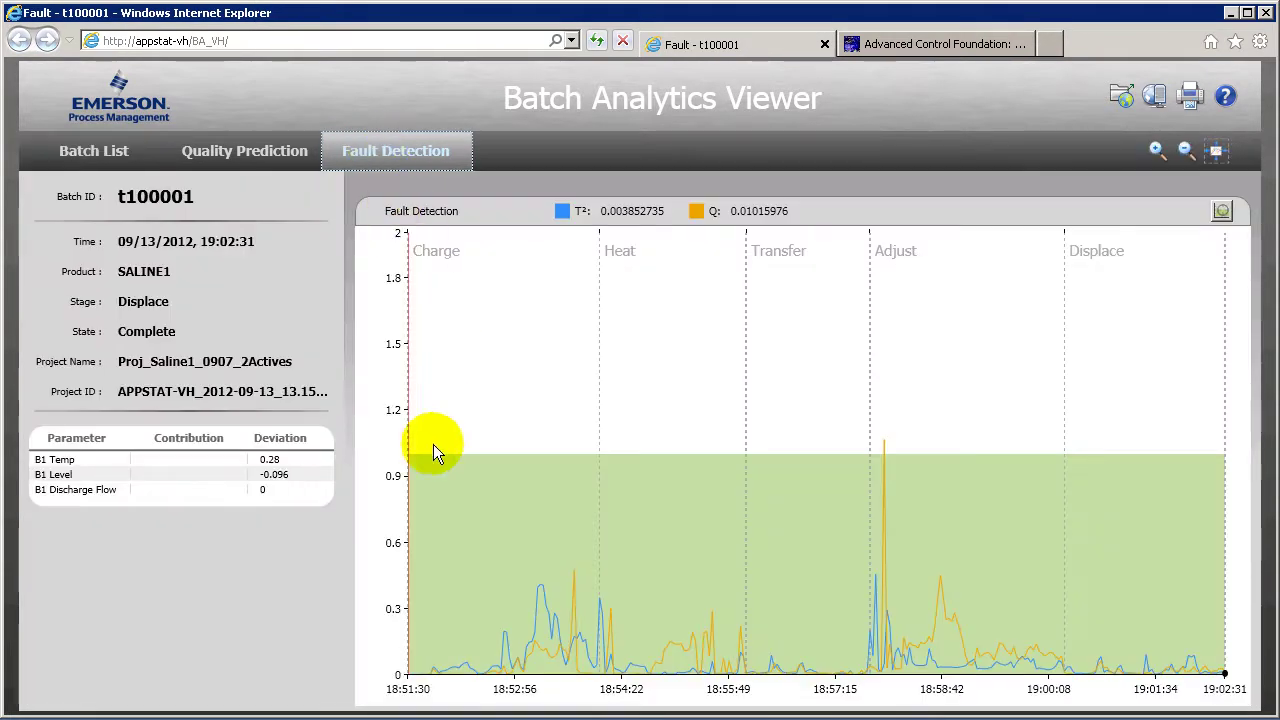
left_click_drag(419, 456, 873, 458)
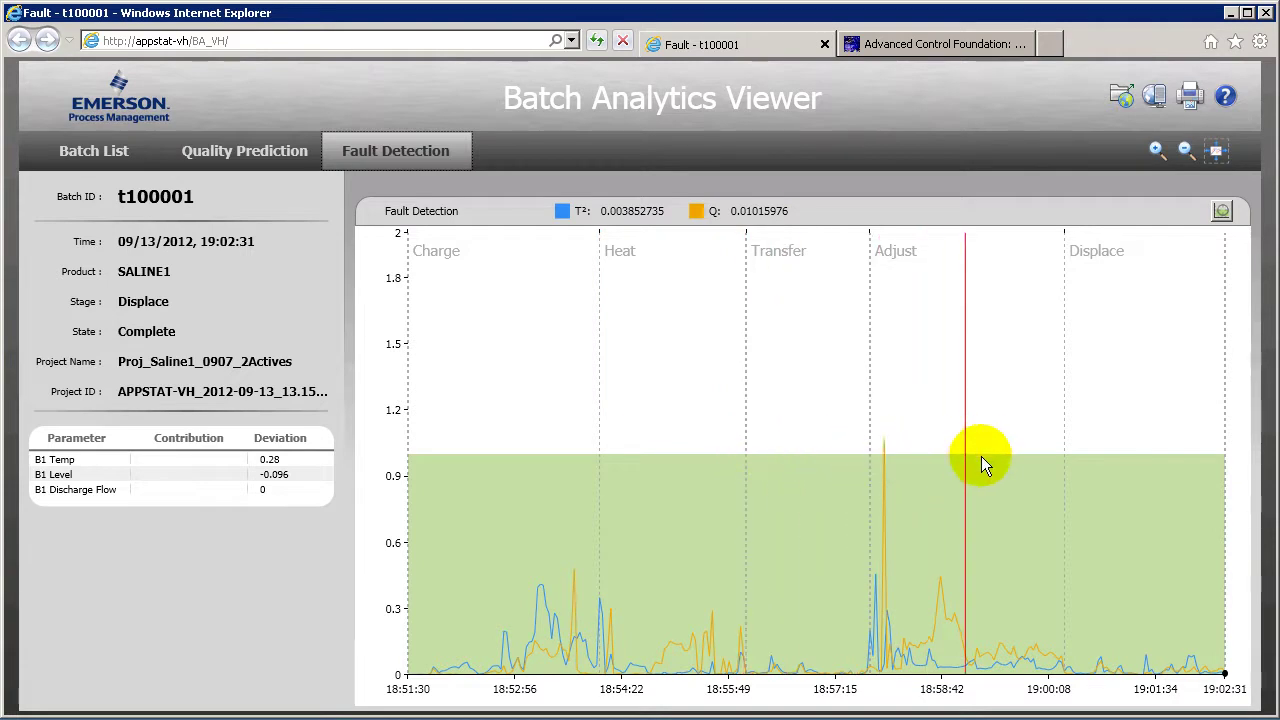
left_click_drag(981, 464, 1146, 464)
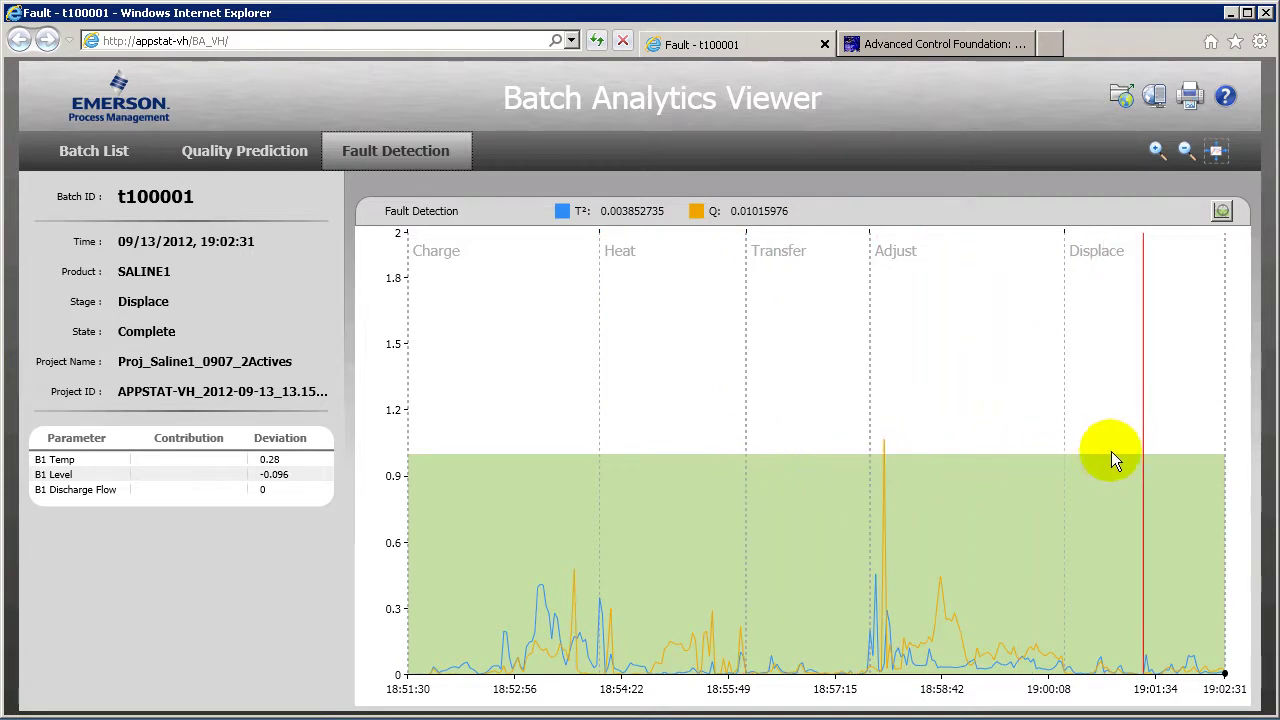
left_click_drag(936, 618, 323, 157)
Track t100001's predicted Saline Conc of 0.323 kg/L along the time line, then return to the Batch List
left_click(292, 158)
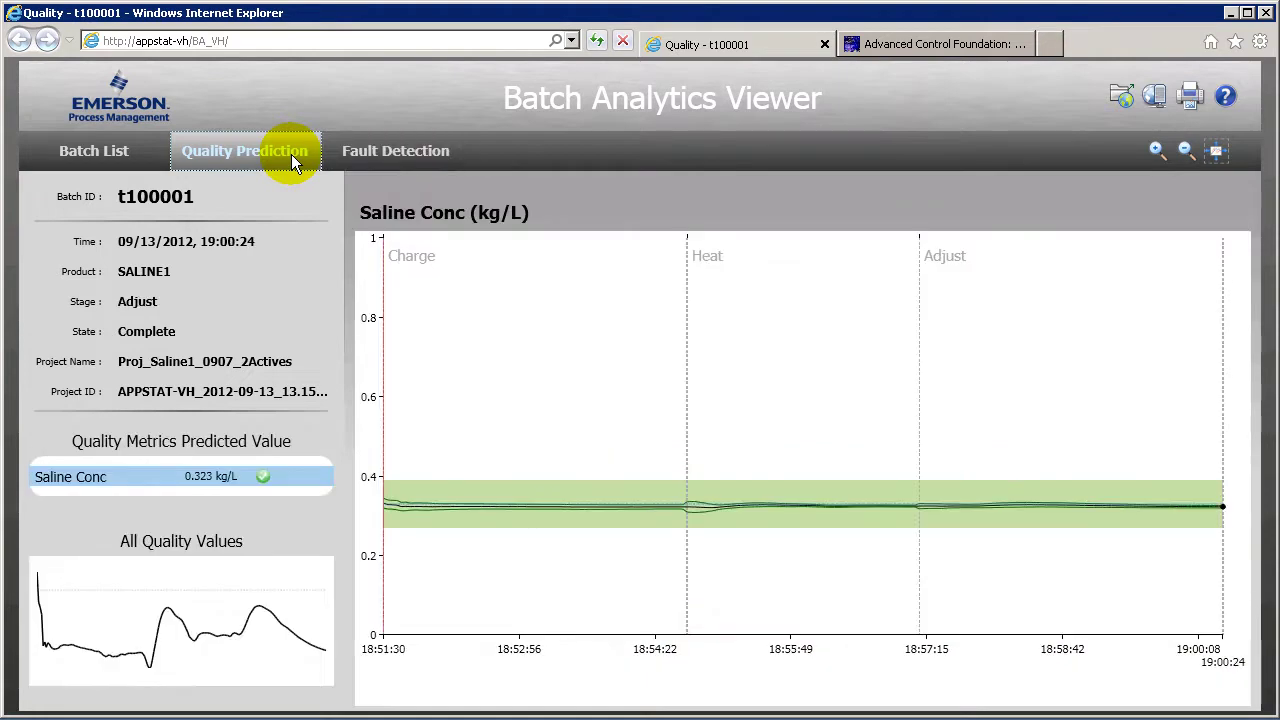
left_click_drag(443, 380, 430, 480)
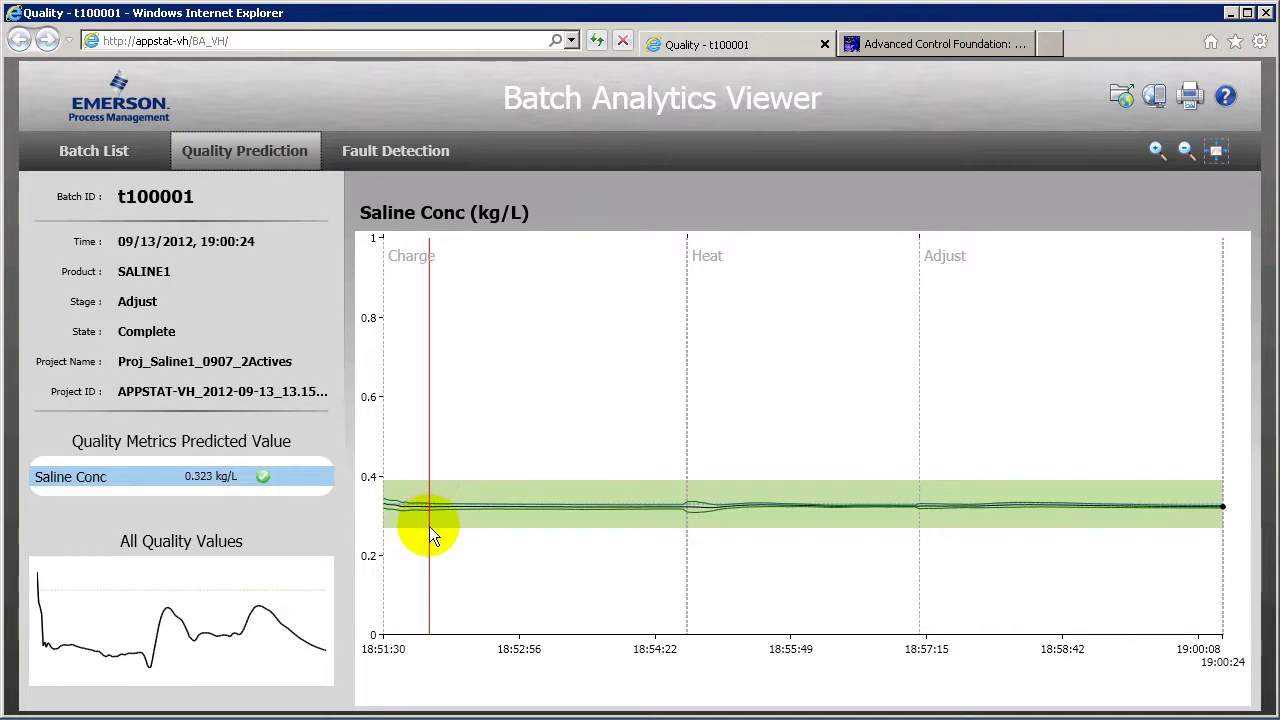
left_click_drag(429, 526, 825, 527)
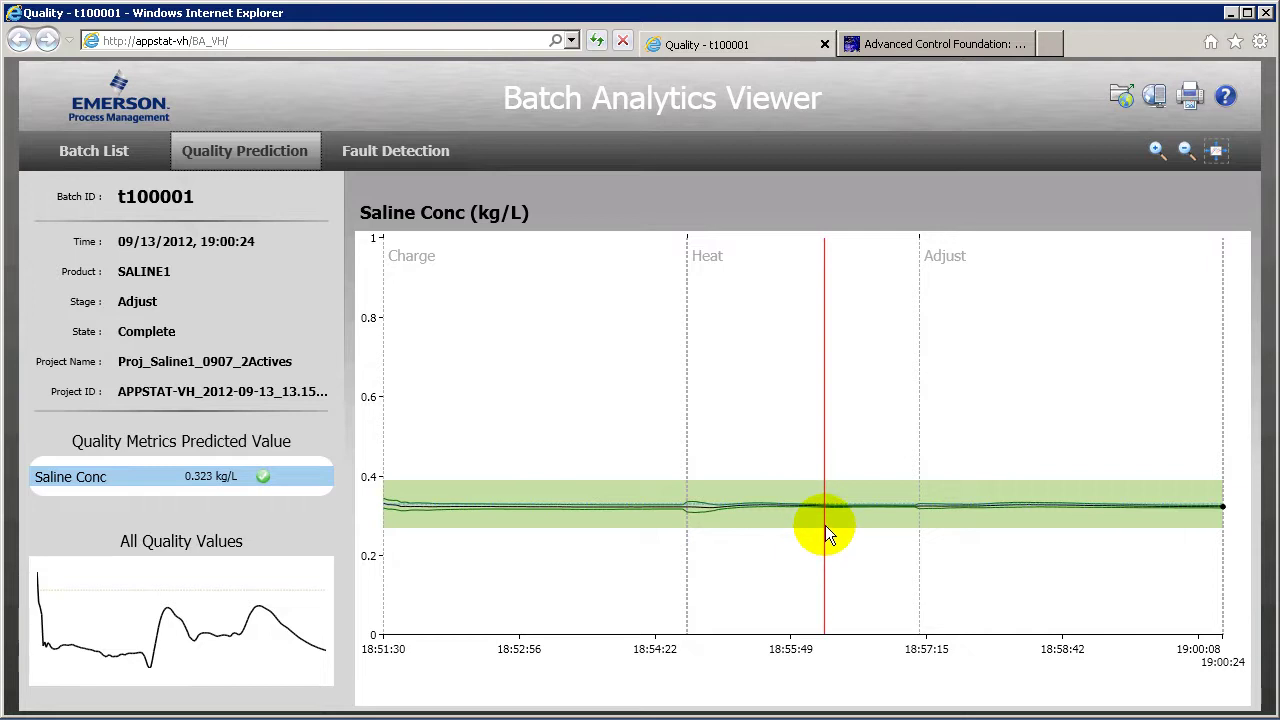
left_click_drag(825, 525, 248, 481)
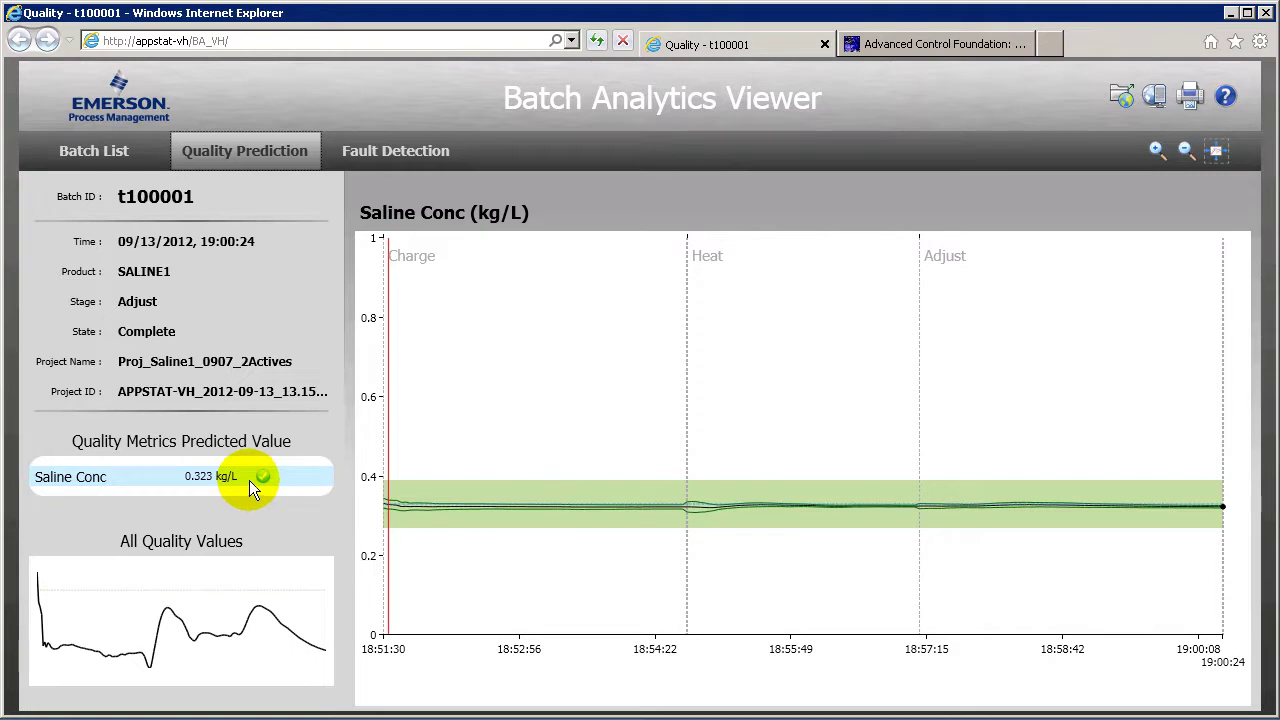
left_click_drag(249, 480, 234, 214)
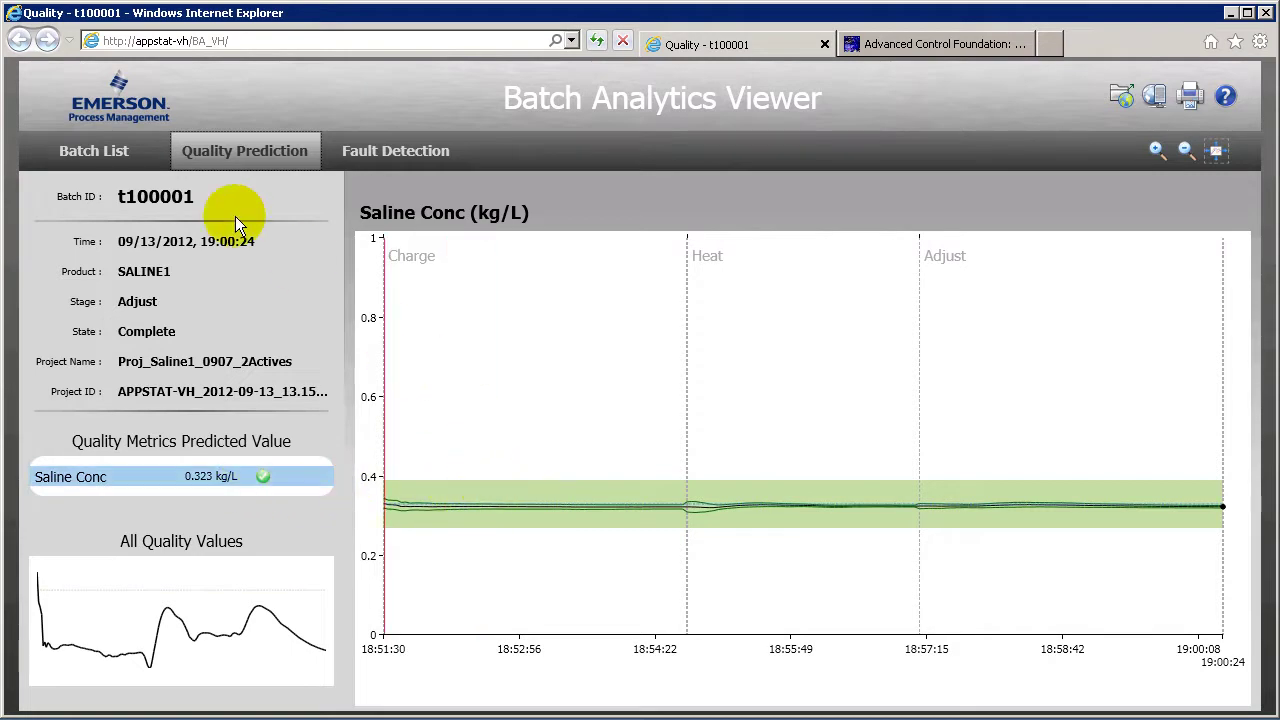
left_click(111, 153)
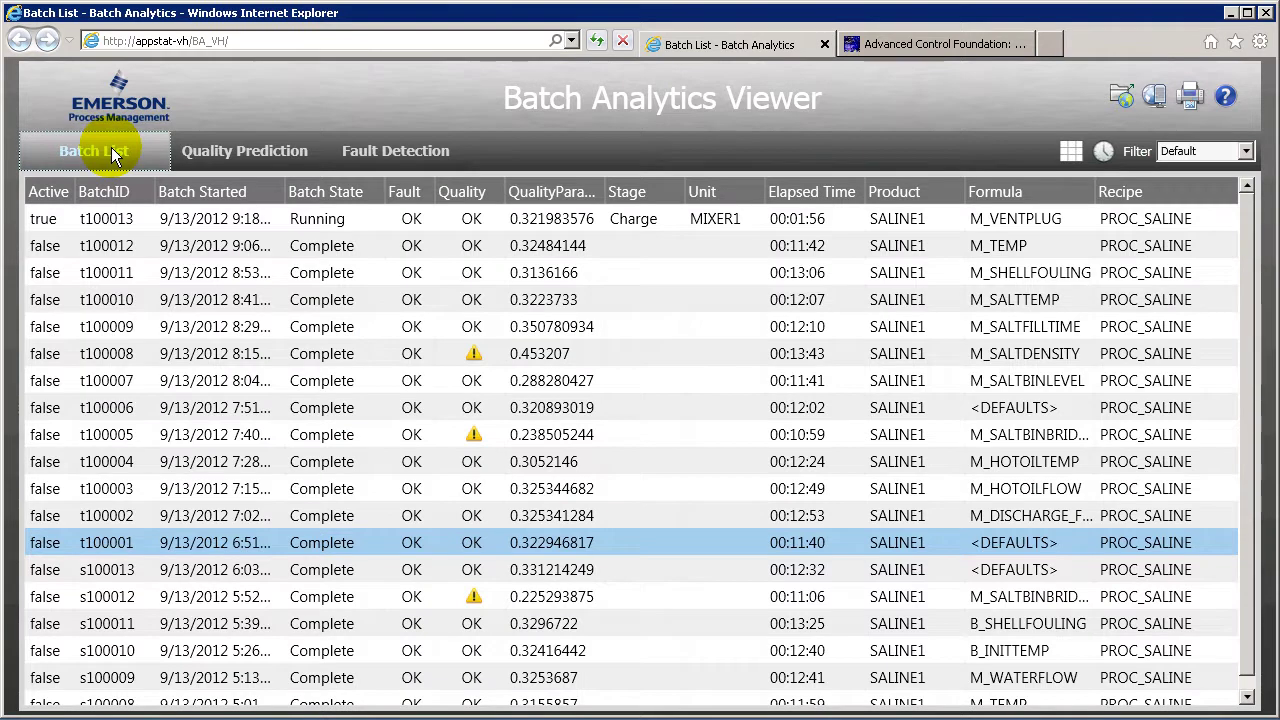
Review running batch t100013's fault trends and quality prediction, then return to the Batch List
left_click(151, 219)
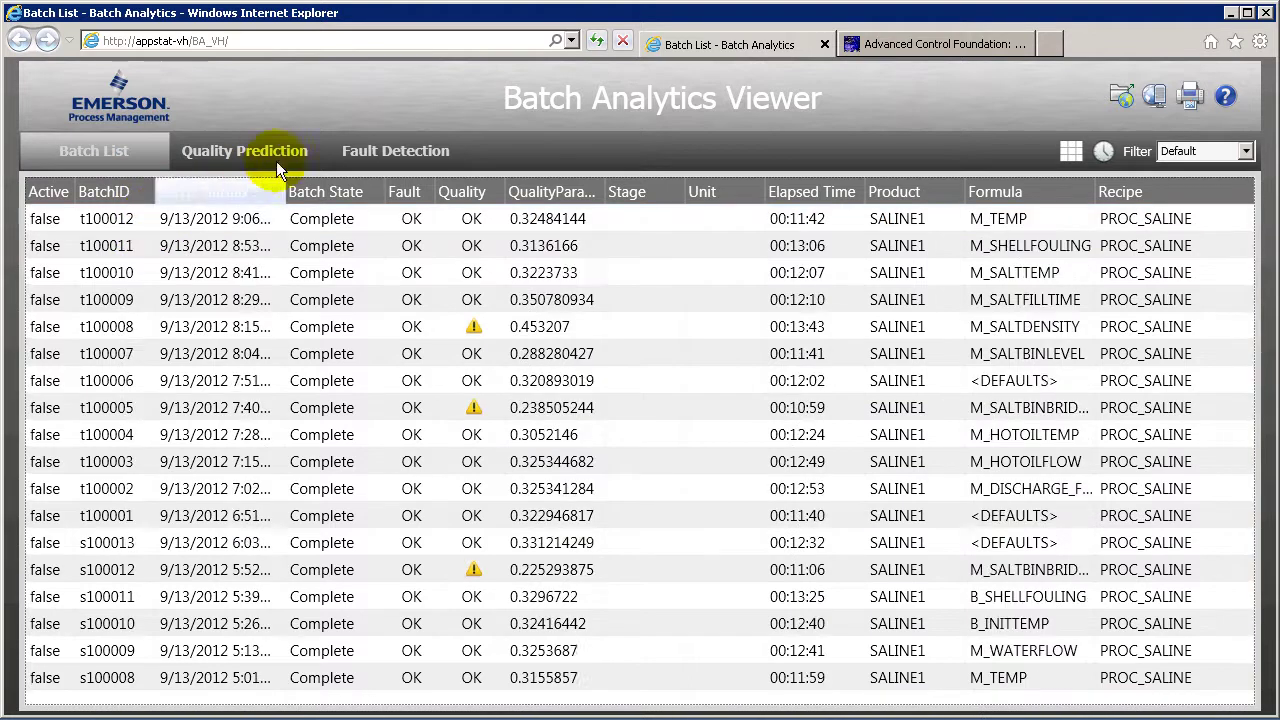
left_click(364, 149)
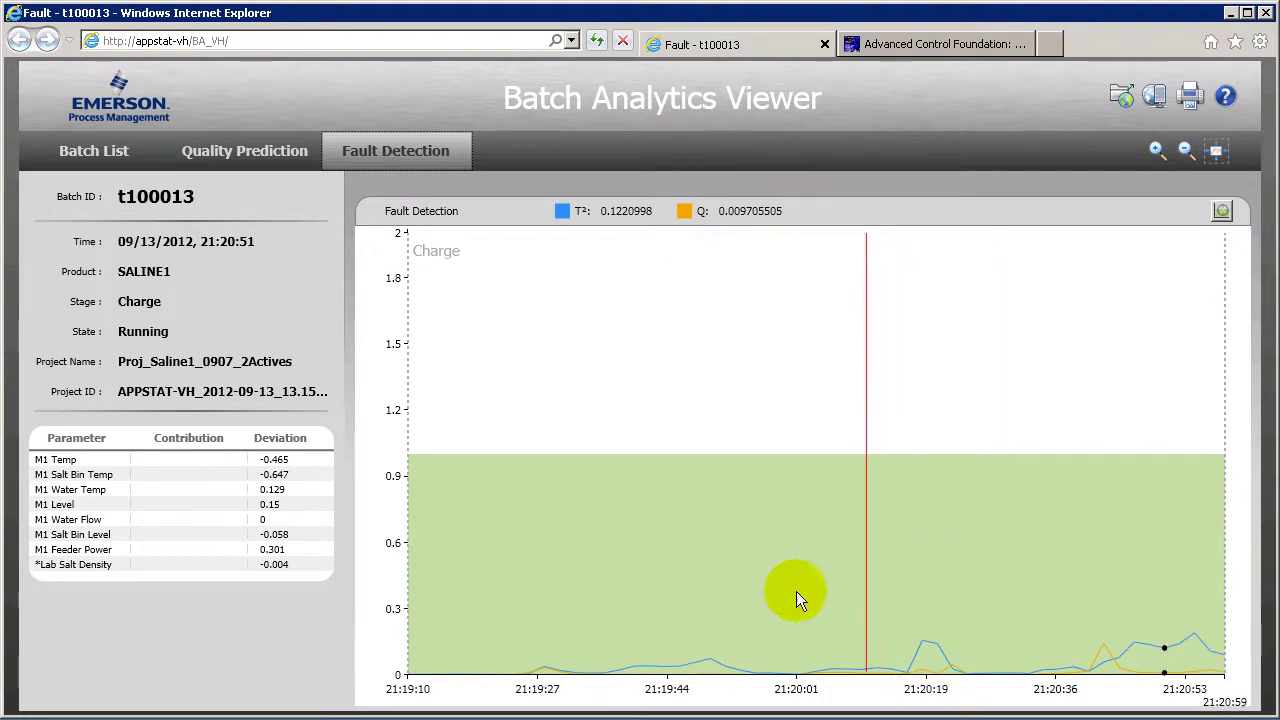
left_click(262, 158)
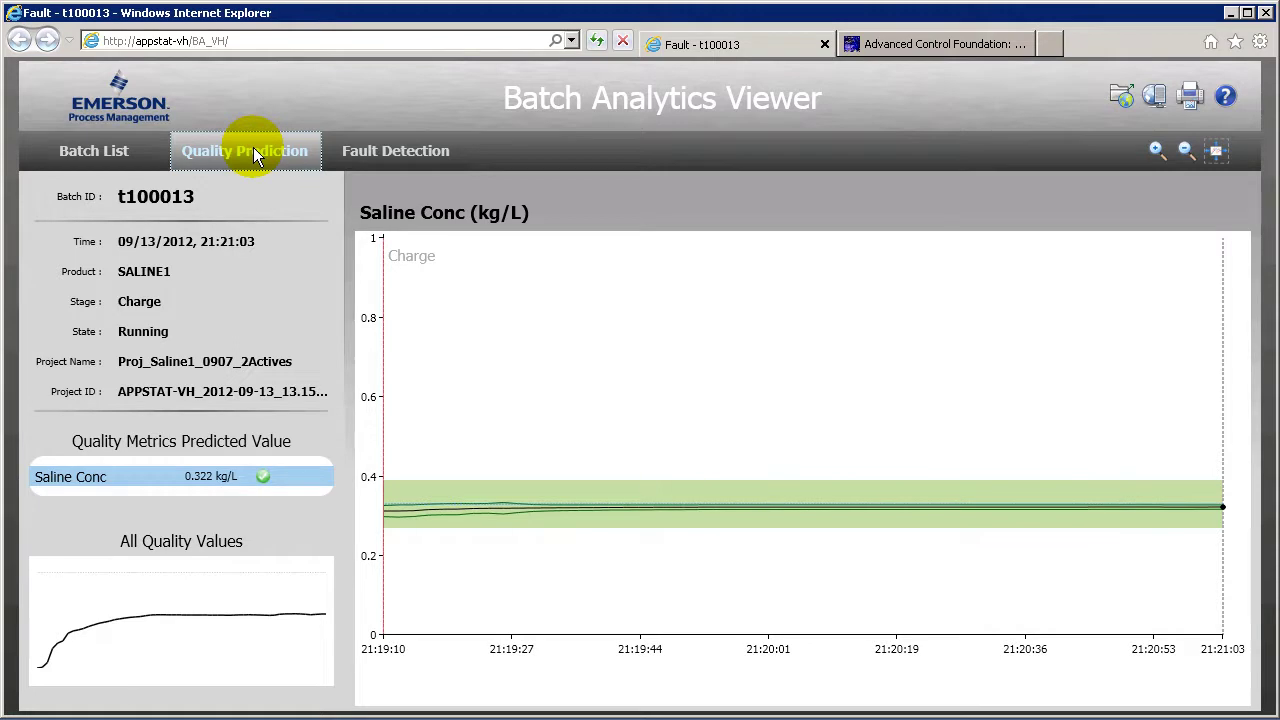
left_click(120, 149)
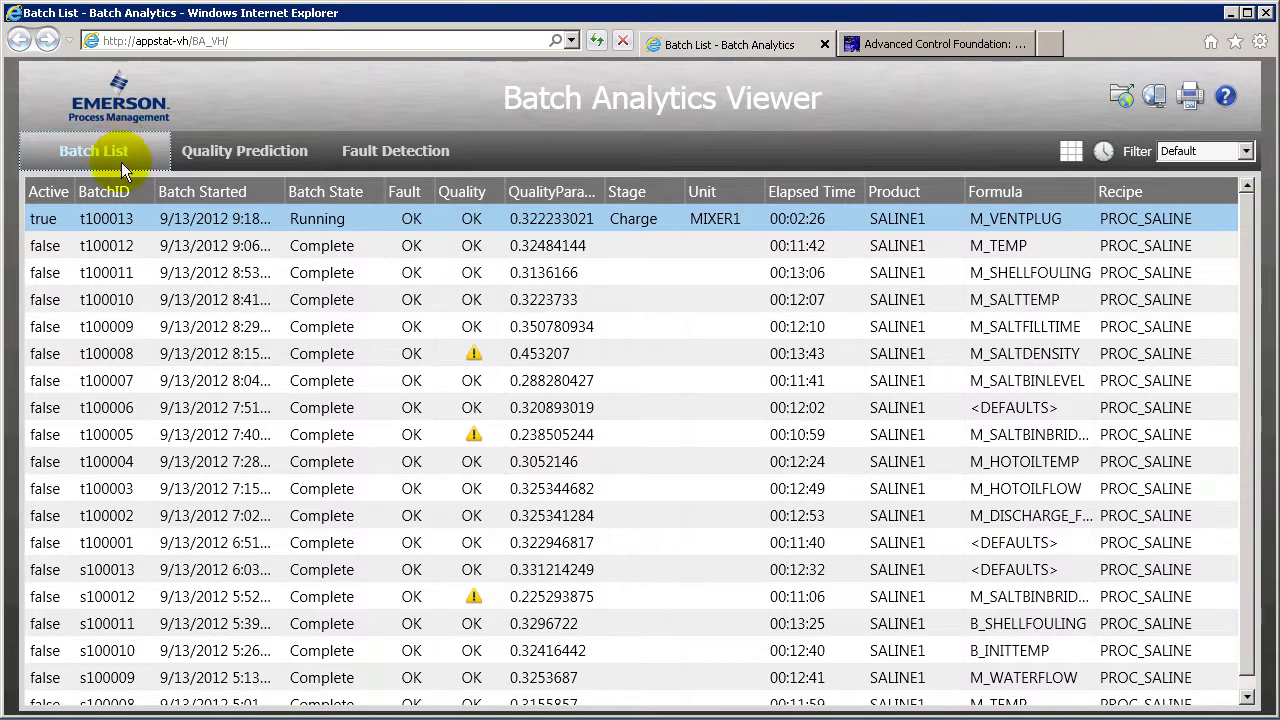
Select batch t100002 and inspect its fault contributions at the 19:09:14 Transfer-phase peak
left_click(119, 518)
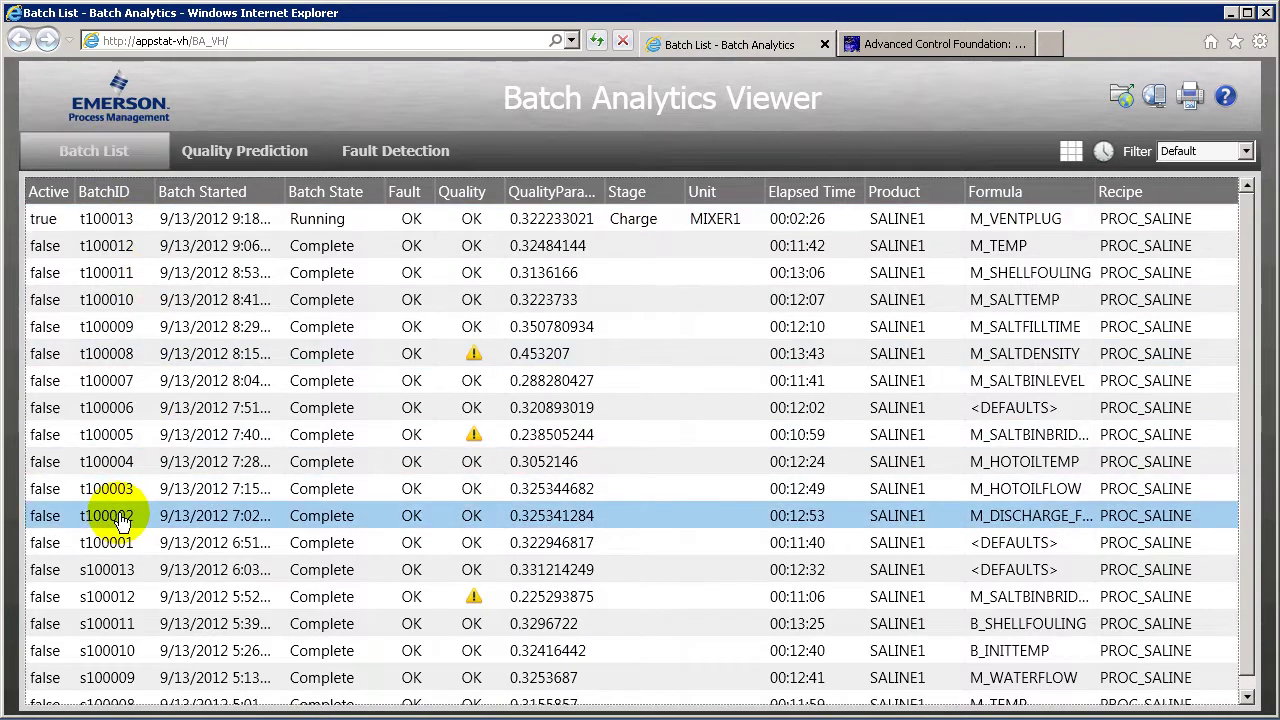
left_click(115, 490, "ctrl")
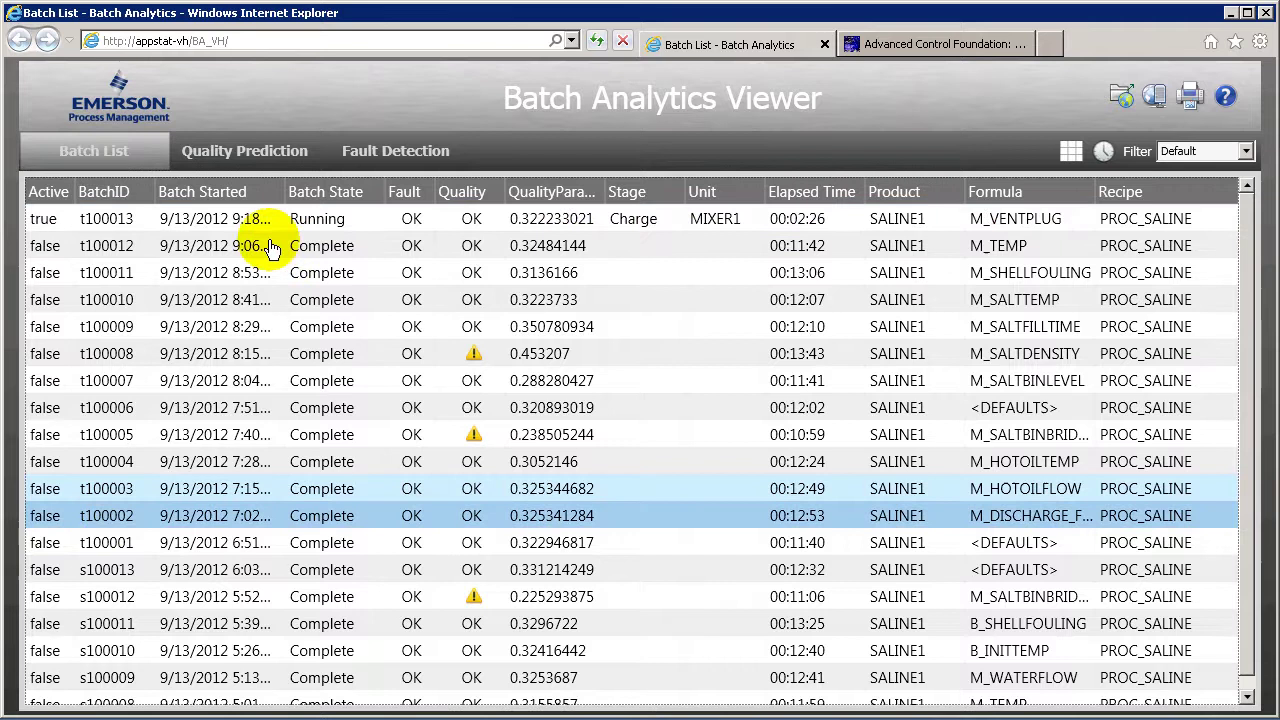
left_click(368, 157)
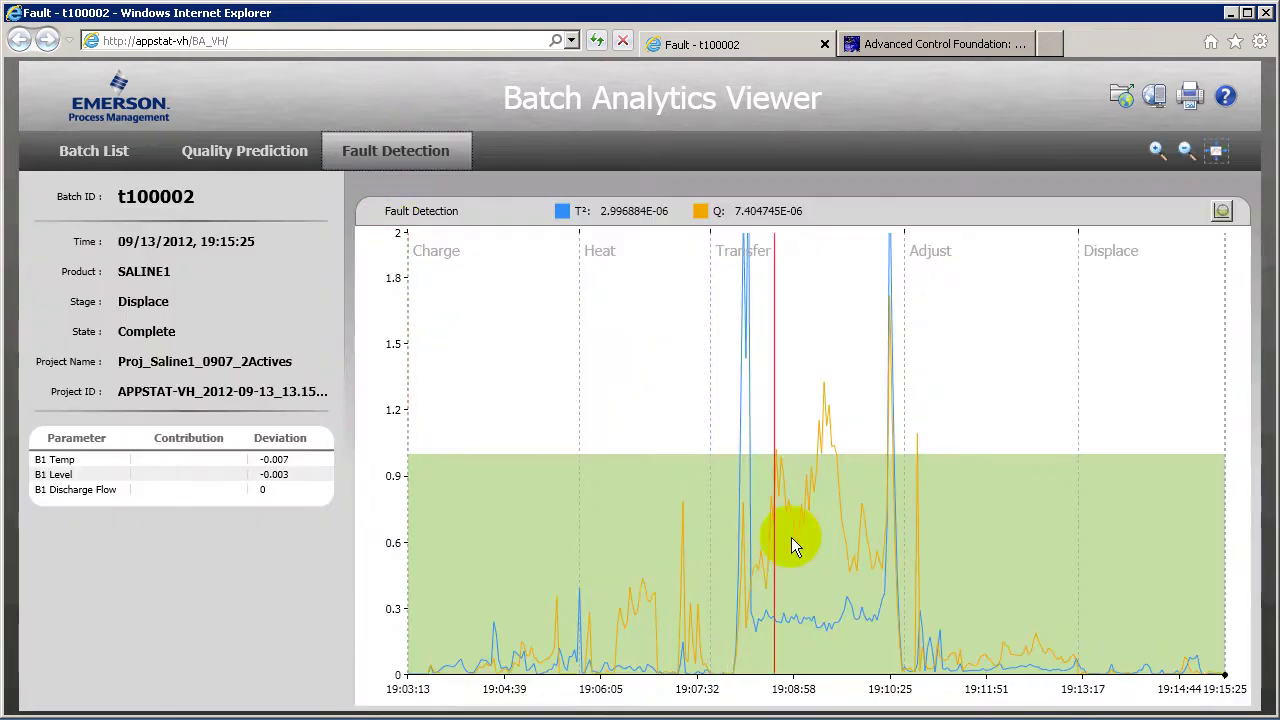
left_click(822, 477)
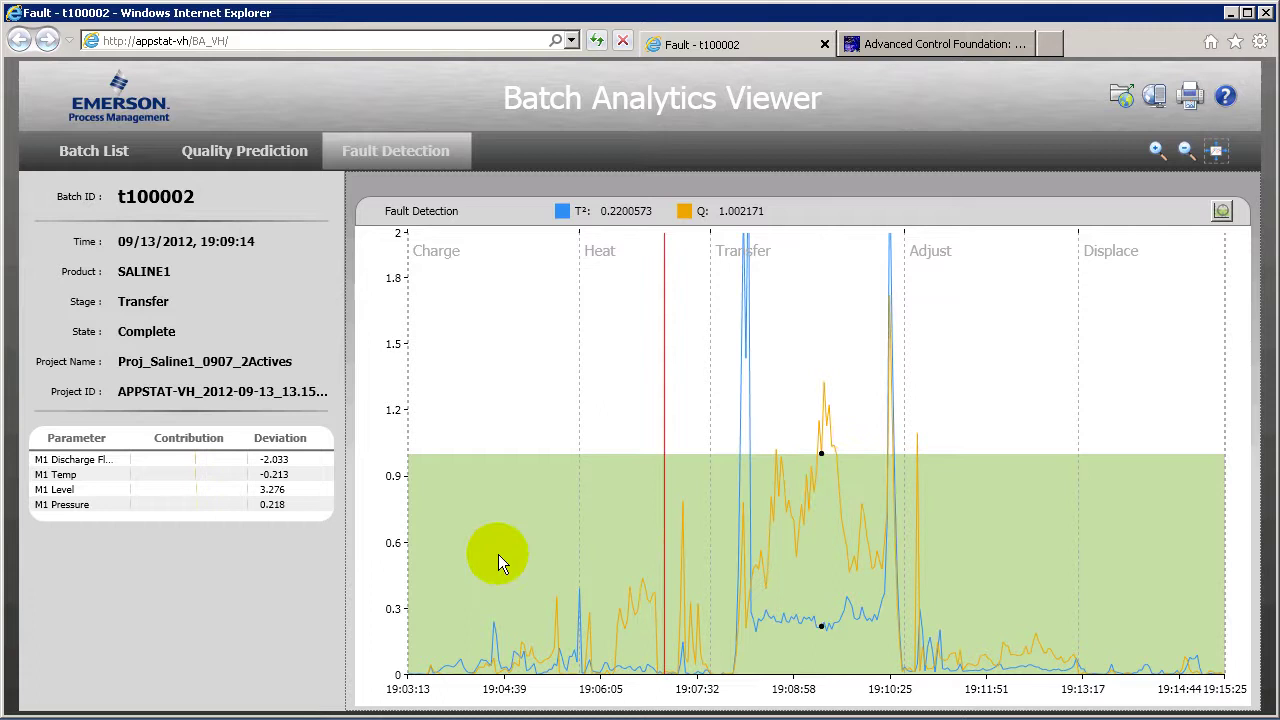
Plot t100002's M1 Discharge Flow trend, read its value at 19:09:14, and view its quality prediction
left_click(83, 462)
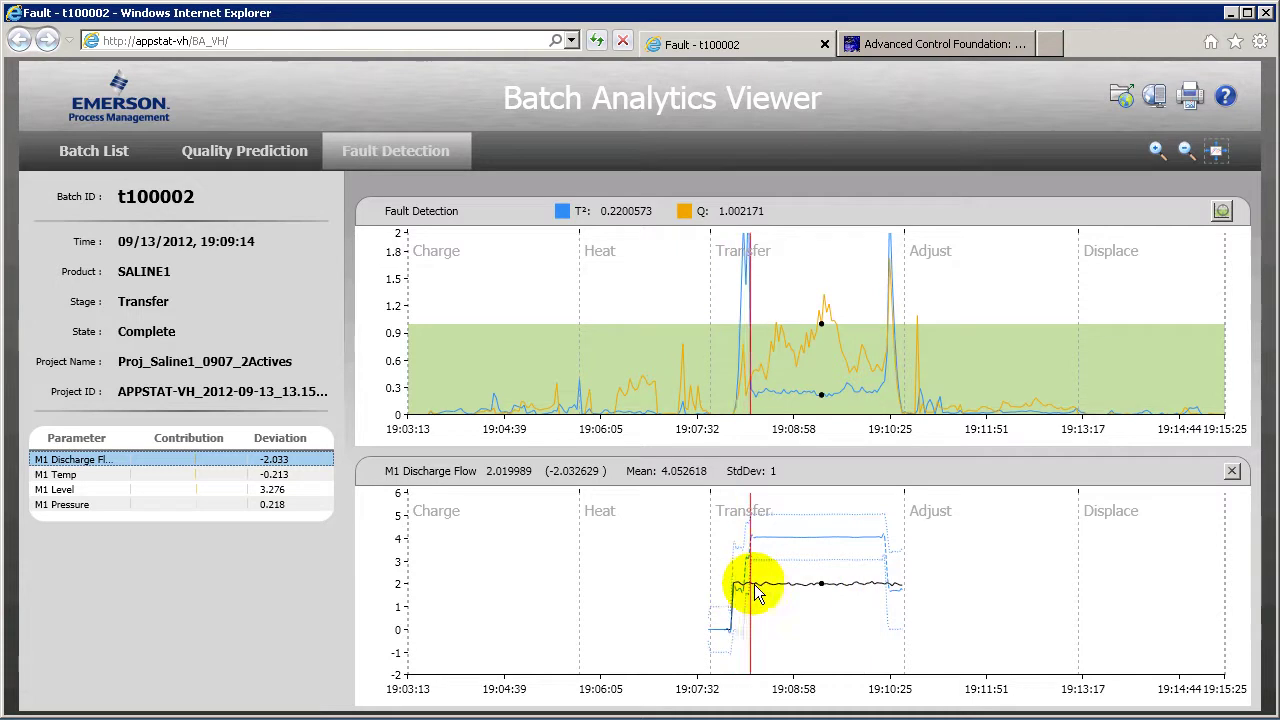
left_click(822, 586)
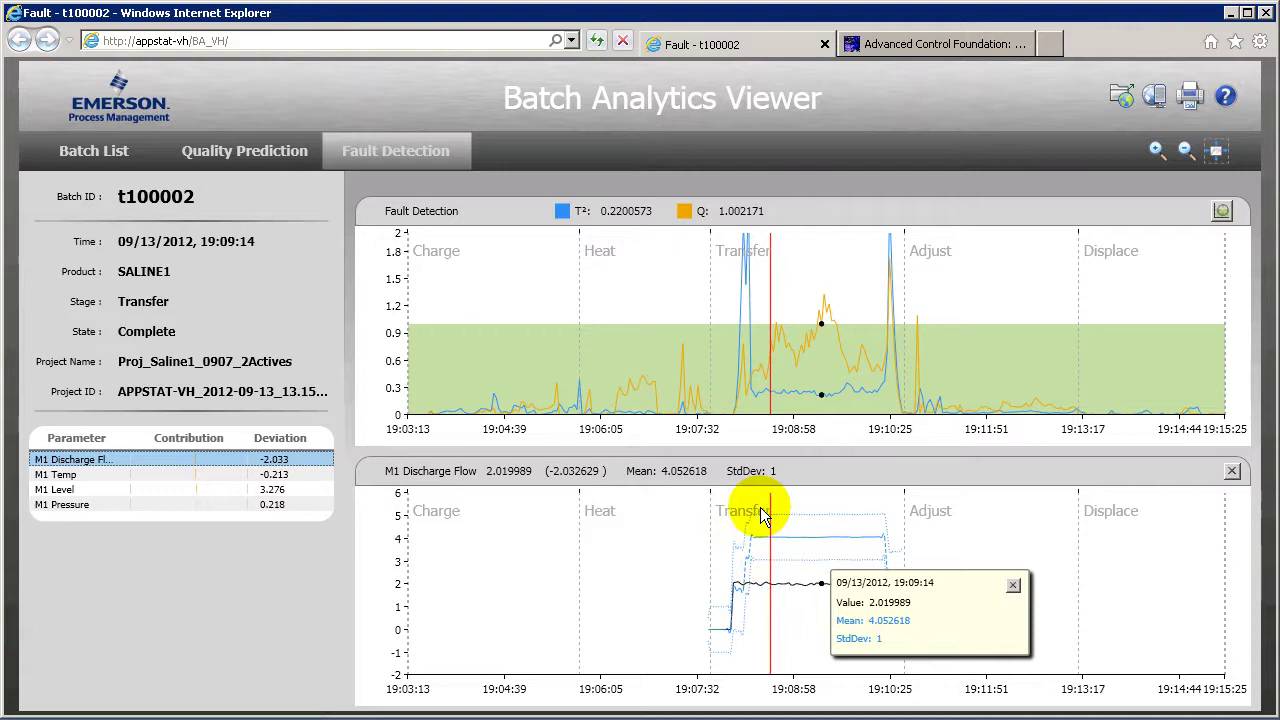
left_click(291, 154)
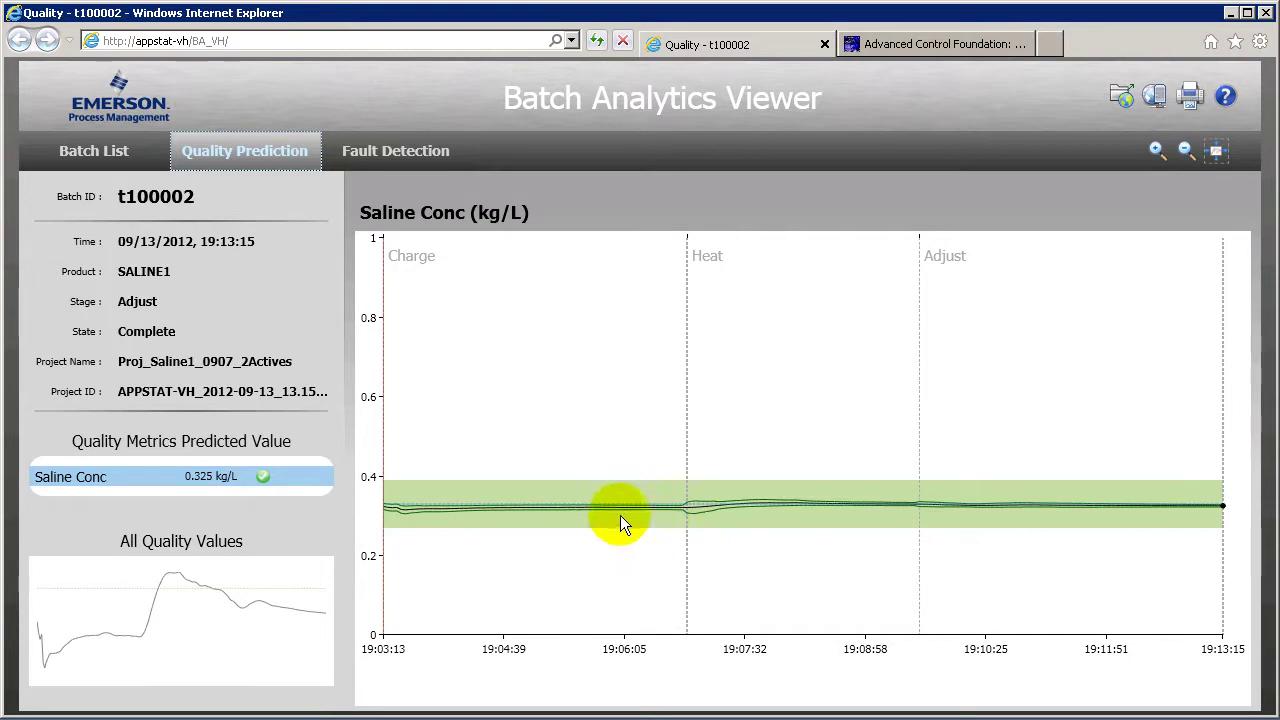
Mark an Adjust-stage time on t100002's Saline Conc chart, then go back and select batch t100005
left_click(1013, 514)
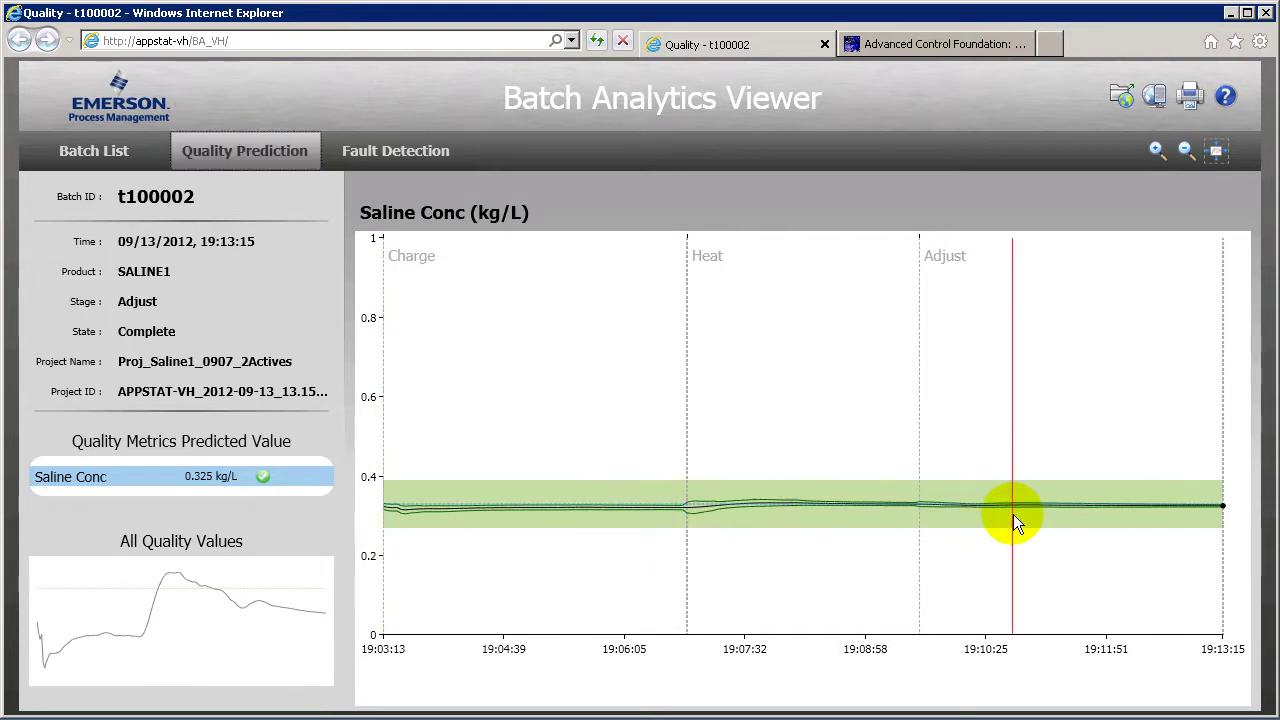
left_click(119, 149)
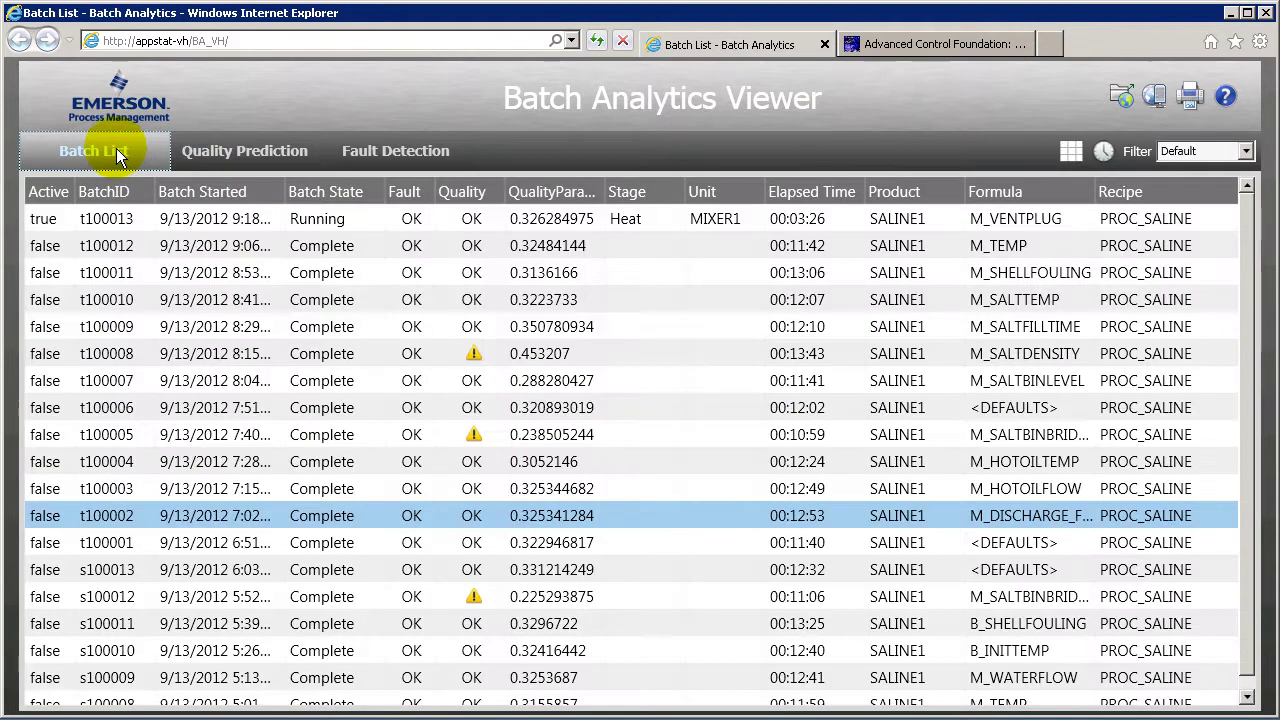
left_click(115, 466)
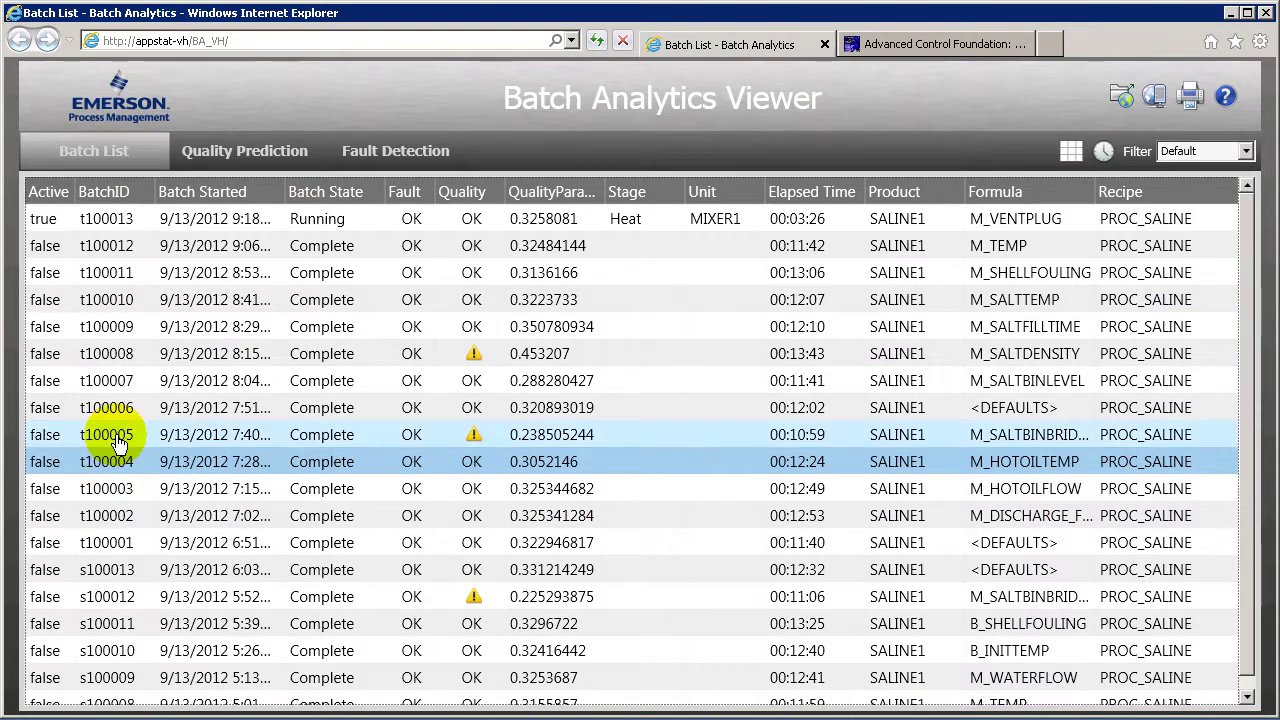
left_click(115, 440)
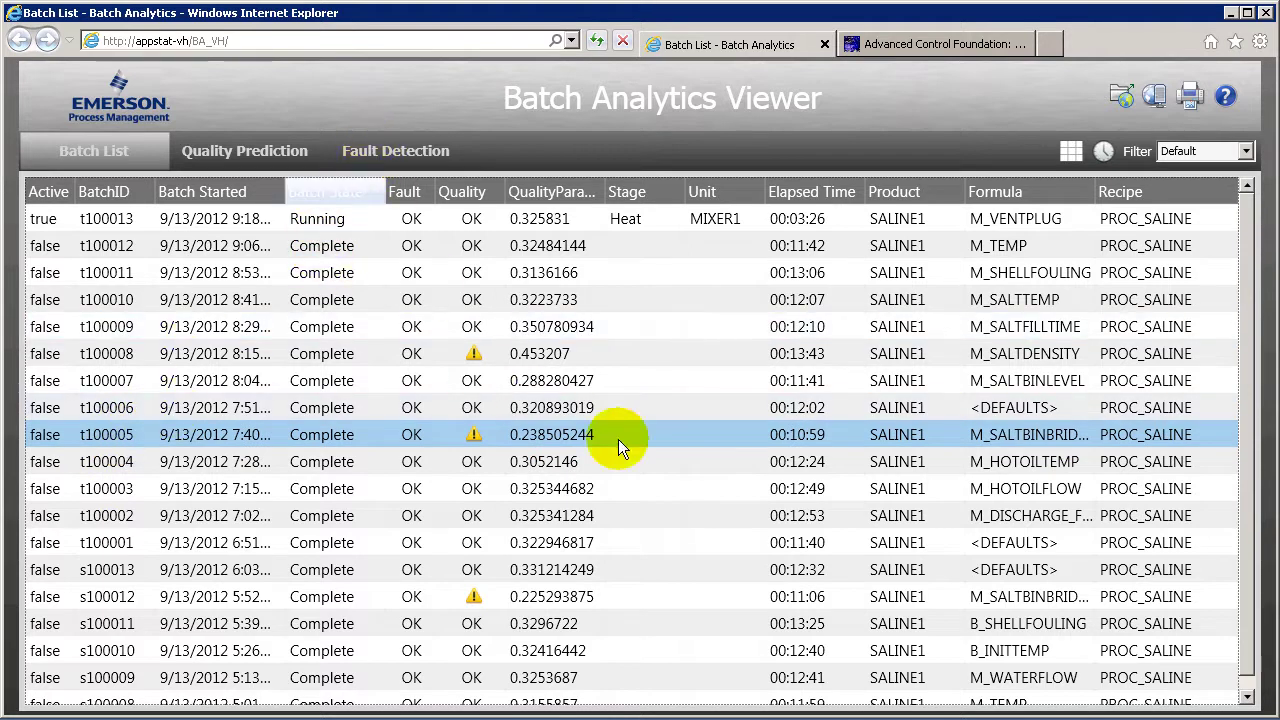
Inspect t100005's fault contributions at 19:44:35 in Heat and plot M1 Level against its mean
left_click(390, 153)
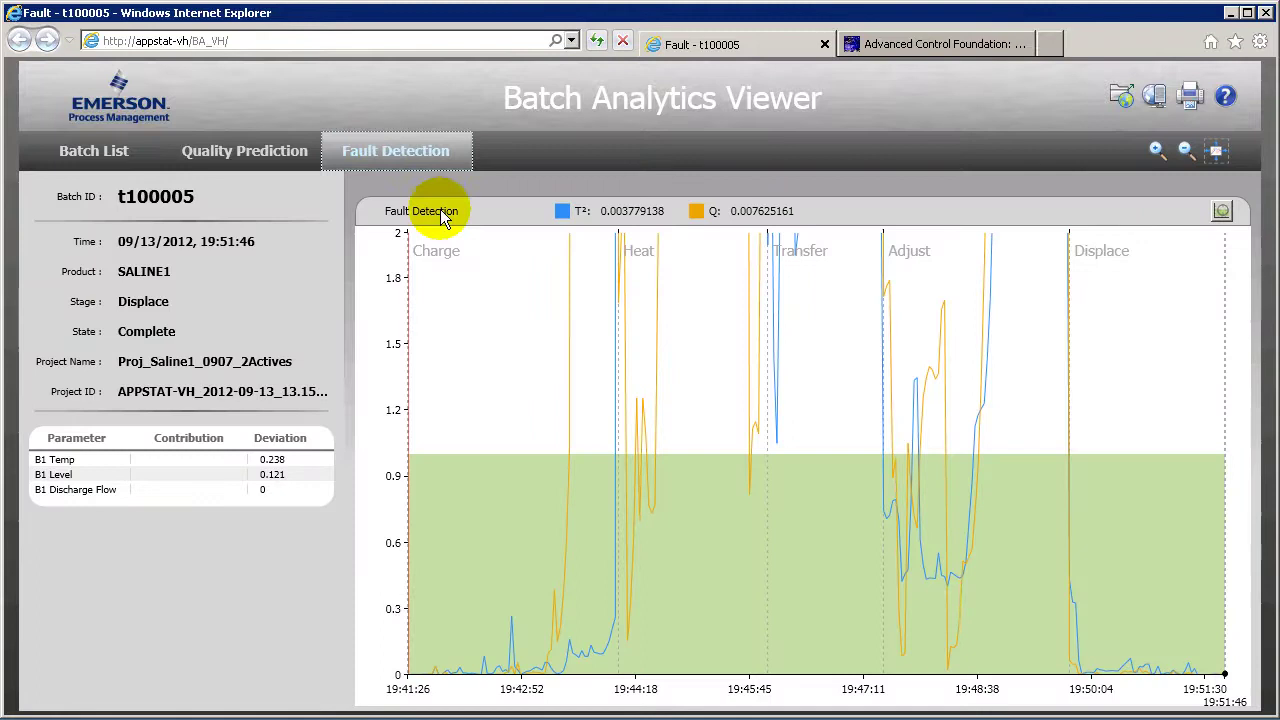
left_click(689, 445)
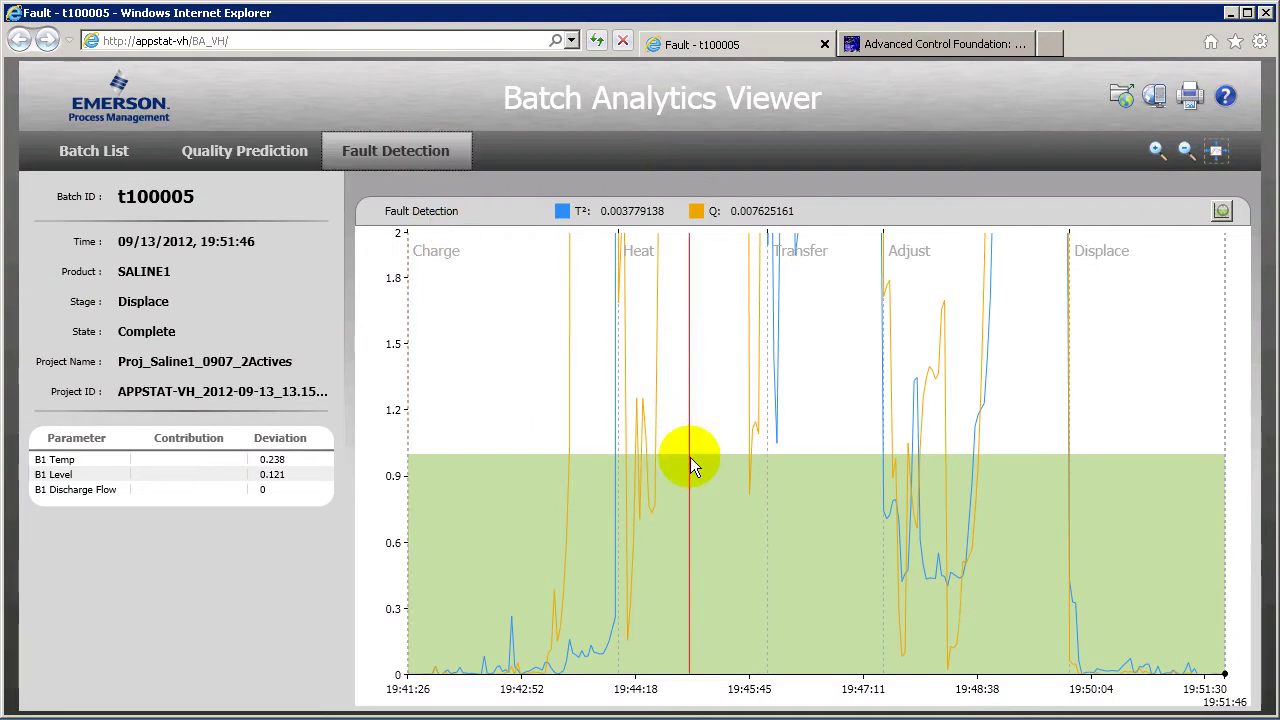
left_click(676, 458)
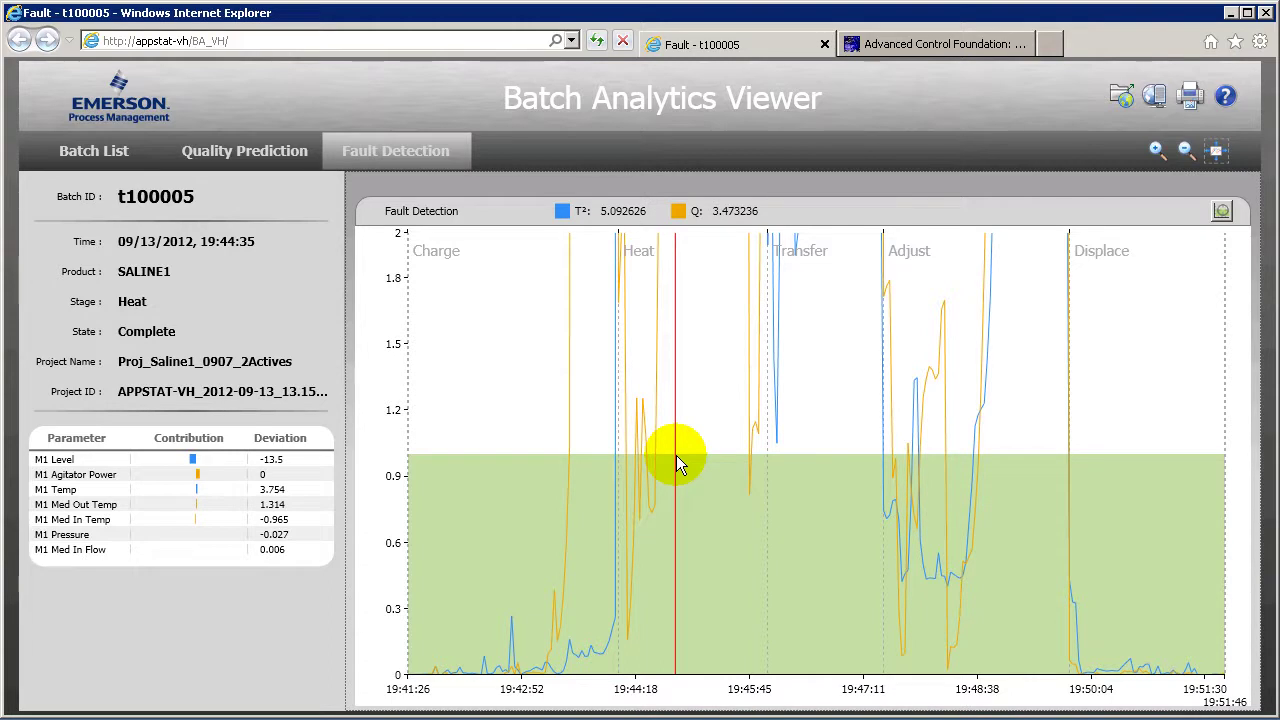
left_click(74, 460)
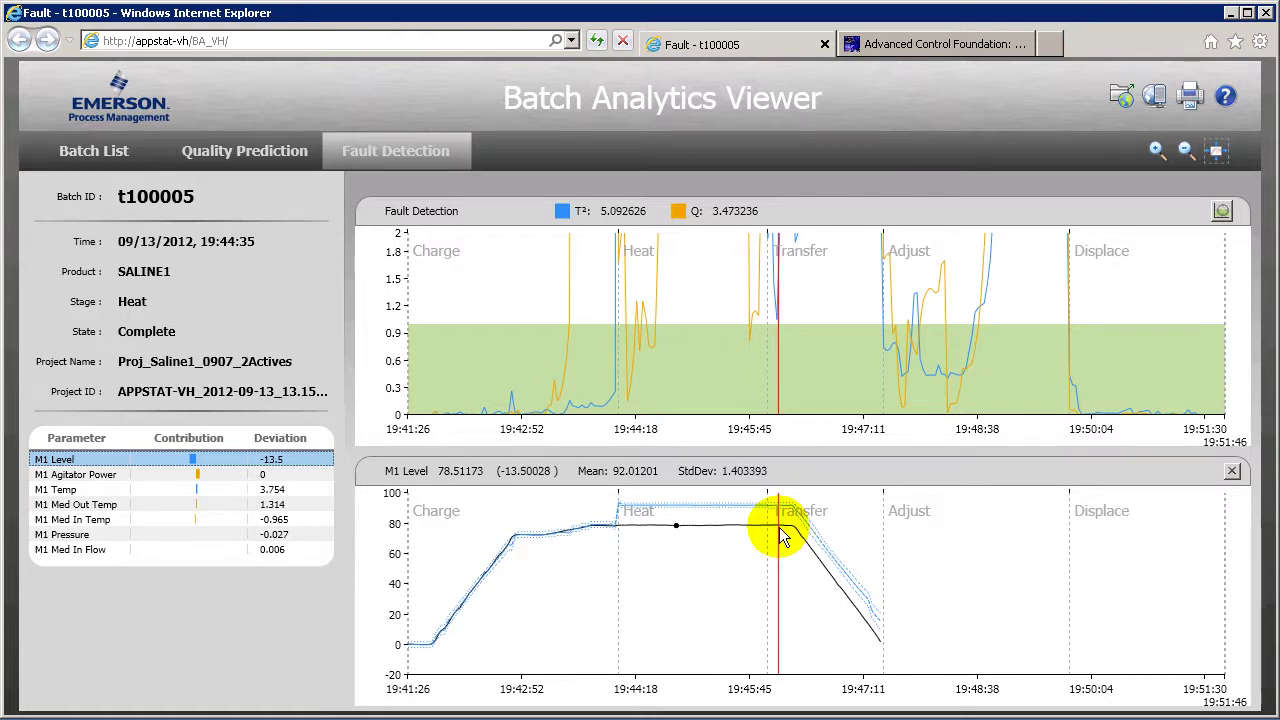
Show t100005's 0.239 kg/L Saline Conc prediction, moving the marker from late Adjust toward Heat
left_click(275, 152)
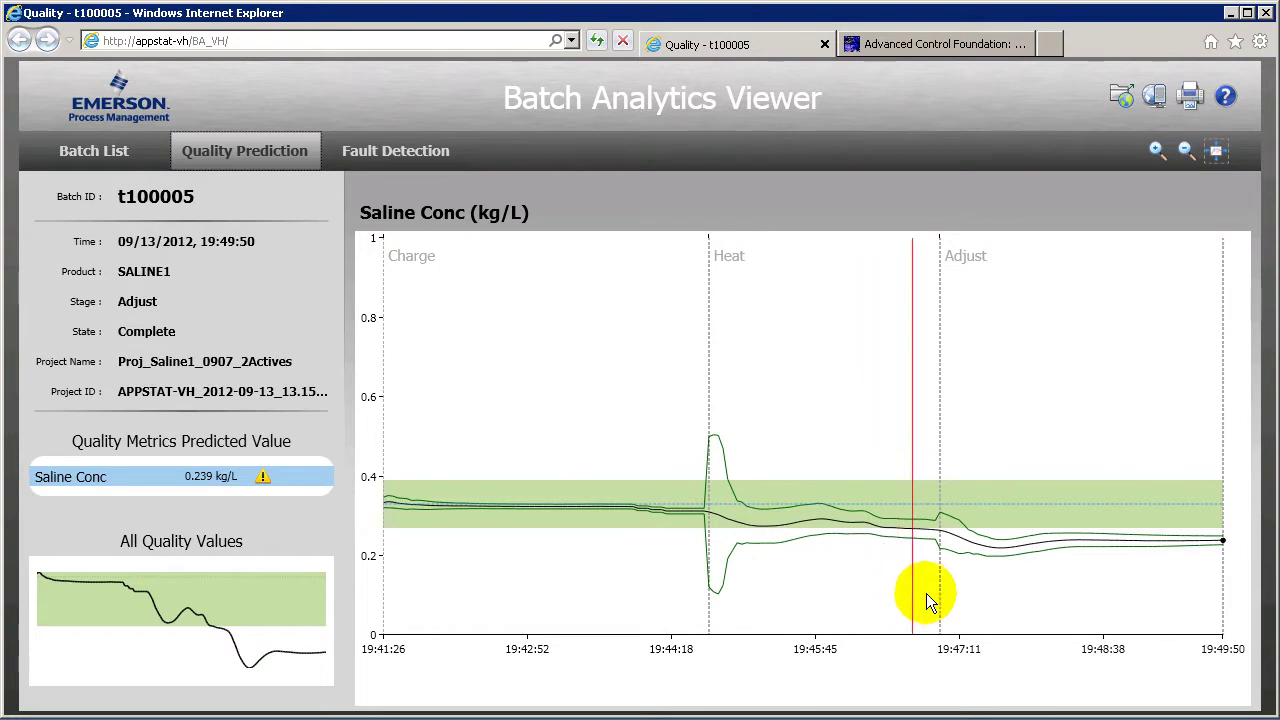
left_click(1095, 519)
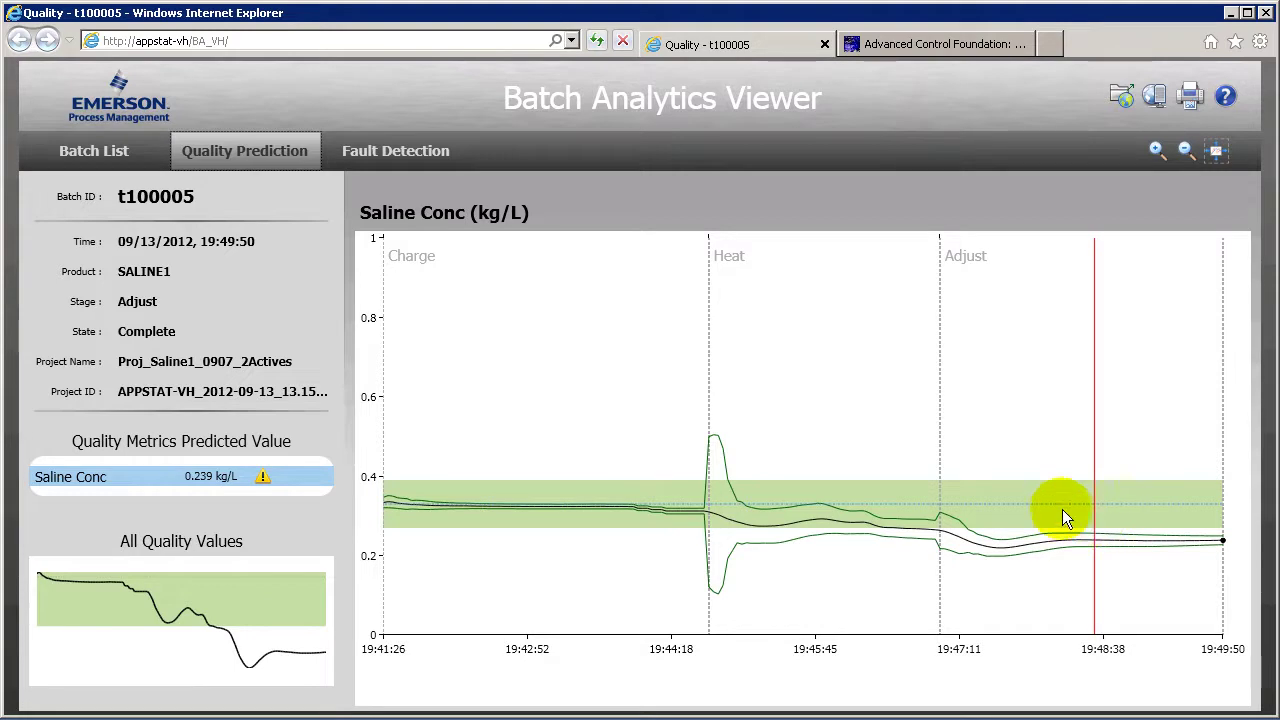
left_click(778, 526)
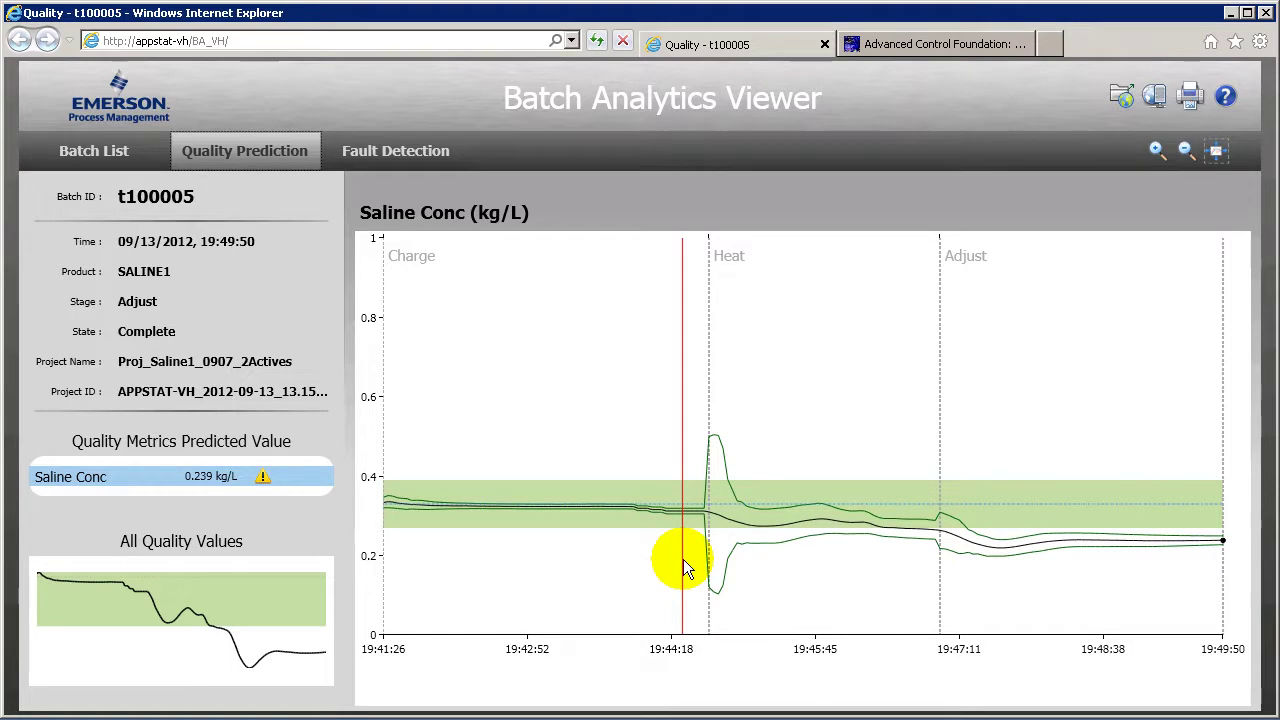
Pick batch t100004 from the batch list and show its Fault Detection chart with T² and Q
left_click(127, 155)
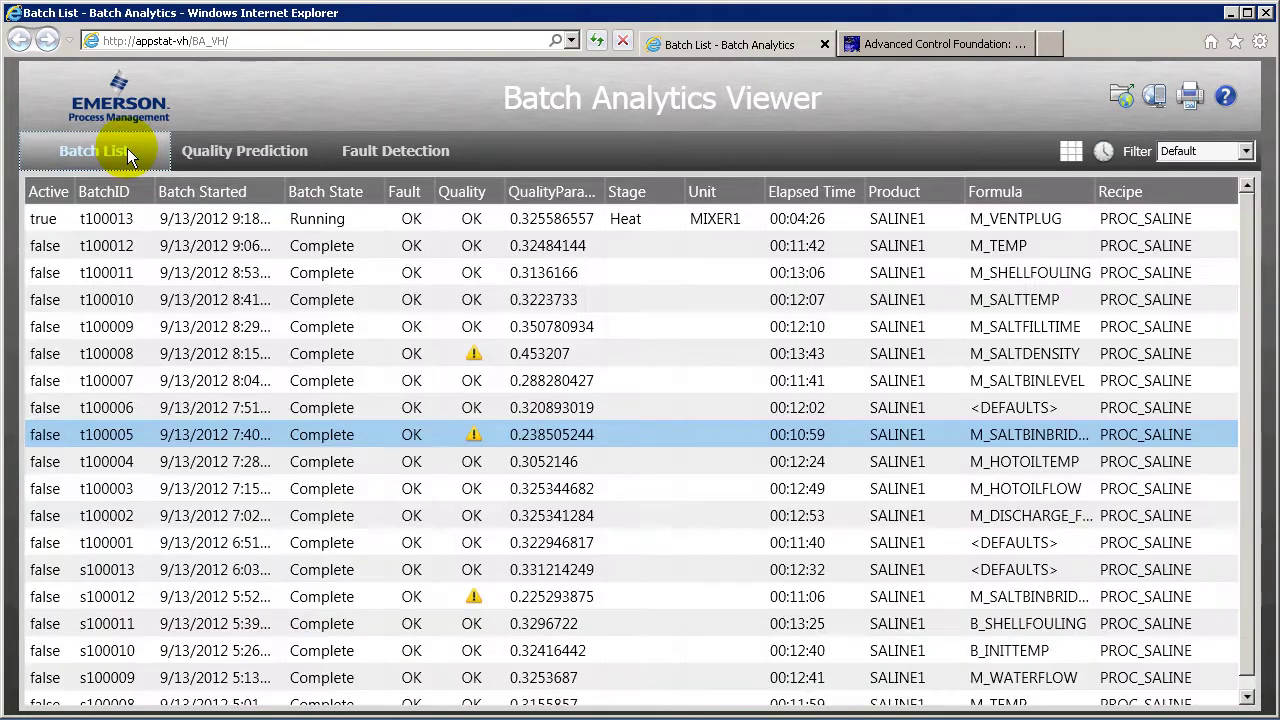
left_click(127, 462)
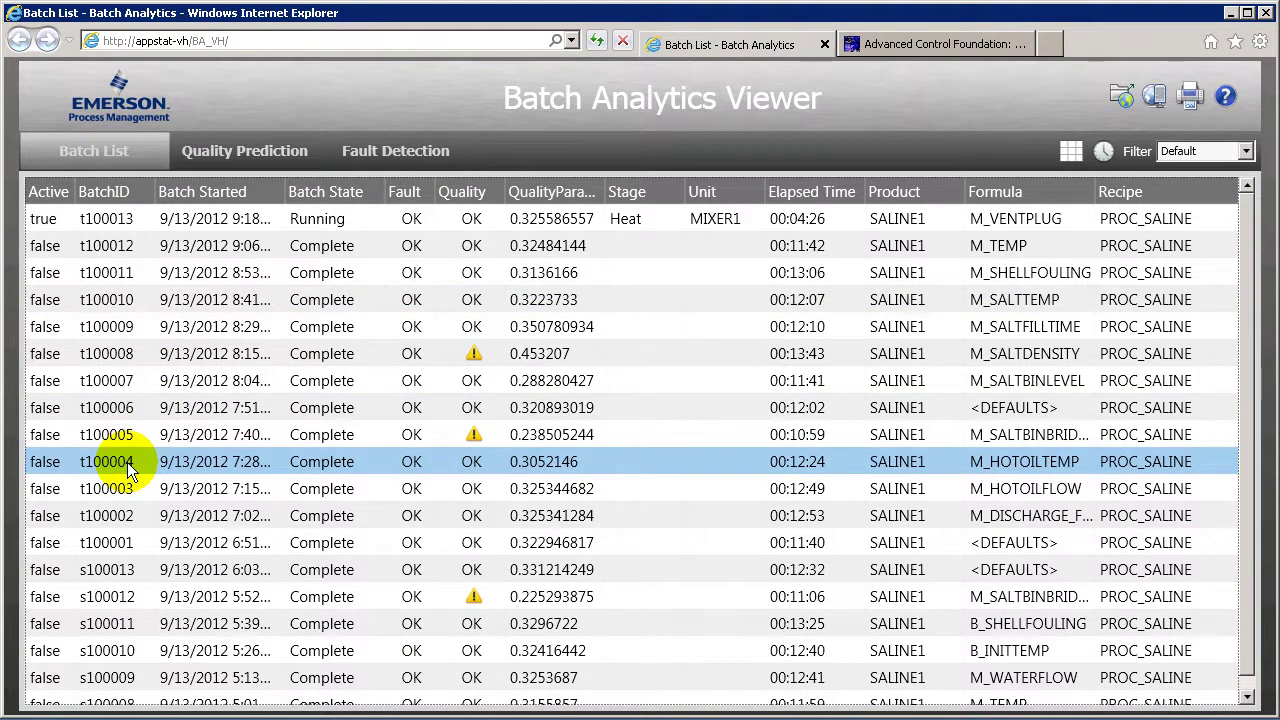
left_click(384, 155)
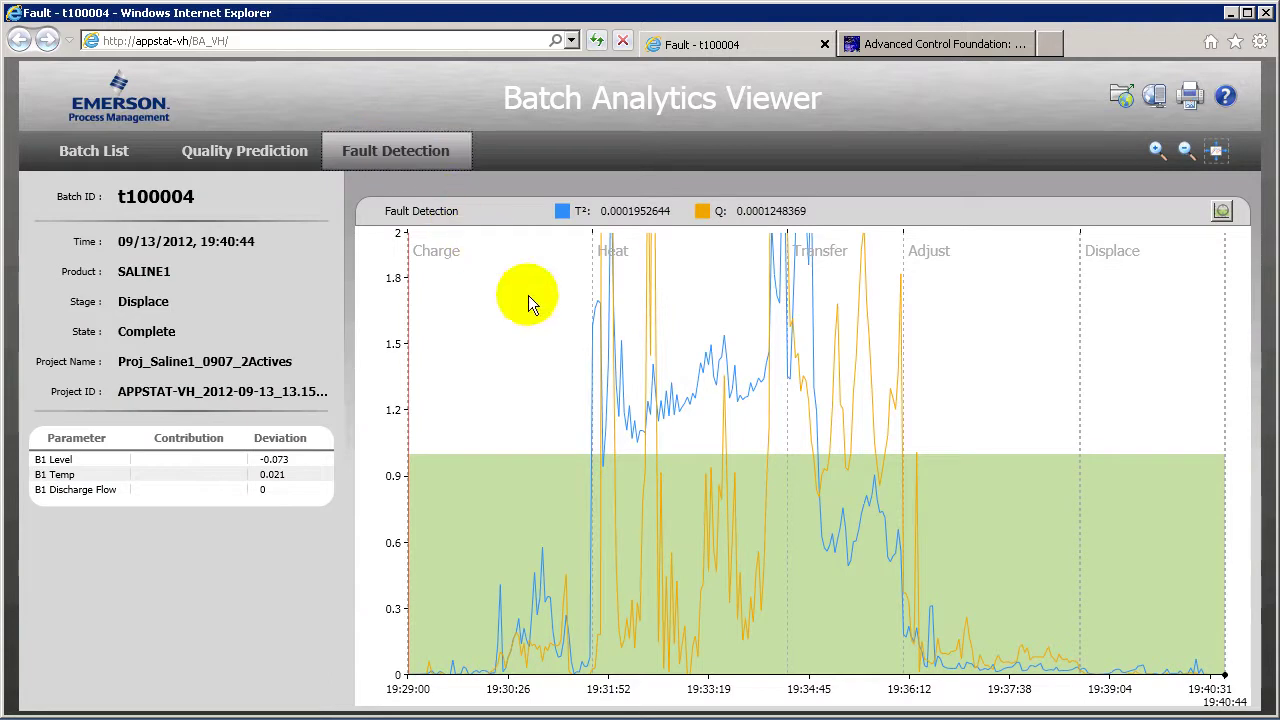
Trend M1 Med In Temp at 19:32:20 in Heat: 119.98 versus mean 150.96, deviation -30.975
left_click(658, 421)
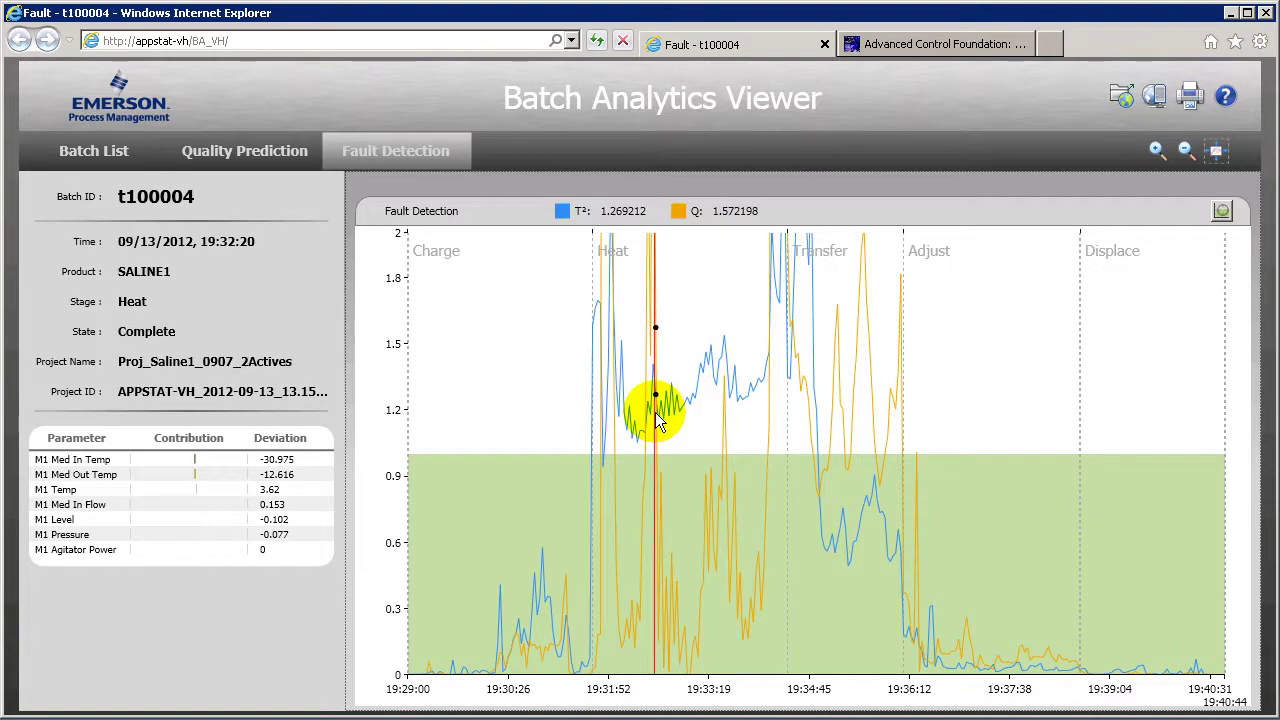
left_click(96, 460)
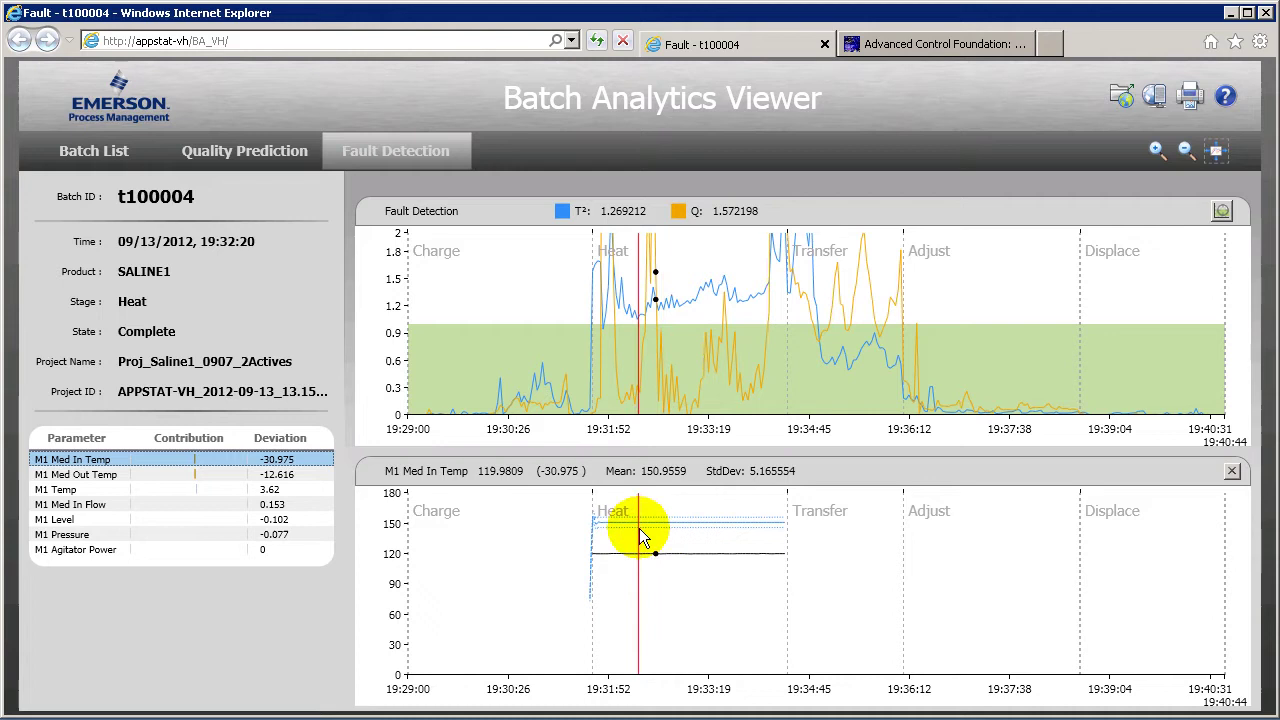
left_click(602, 558)
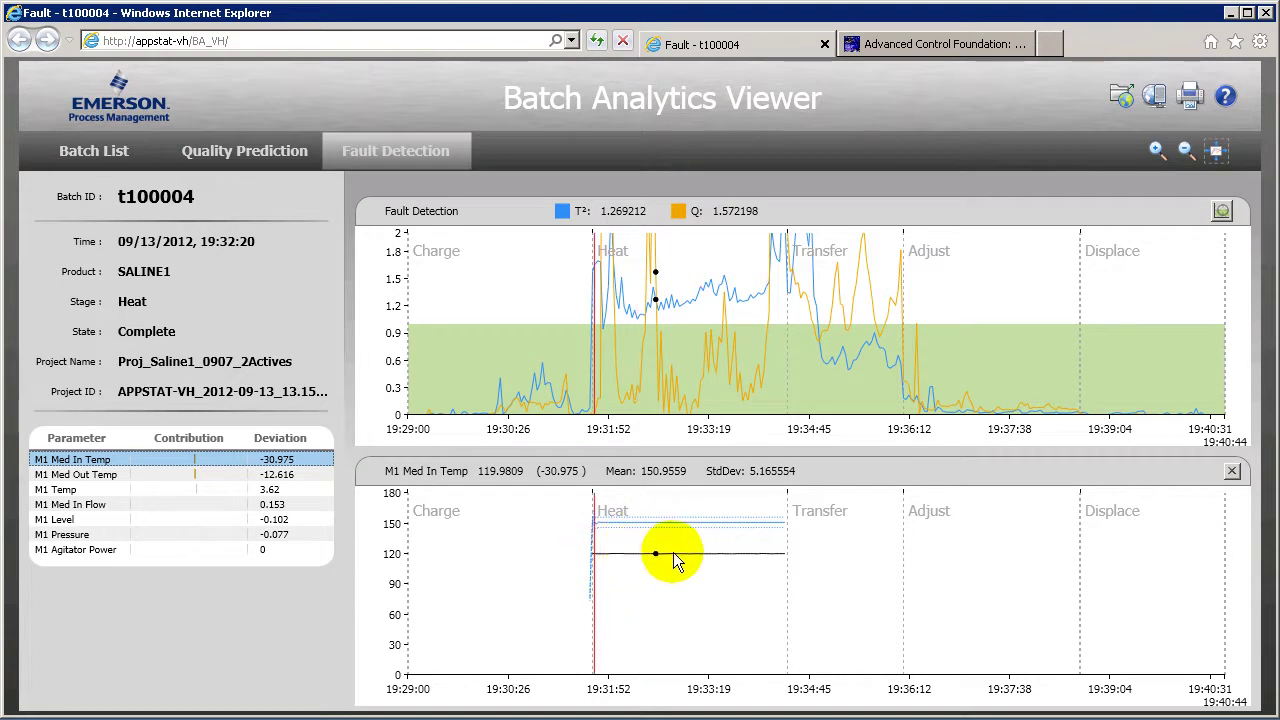
left_click(776, 555)
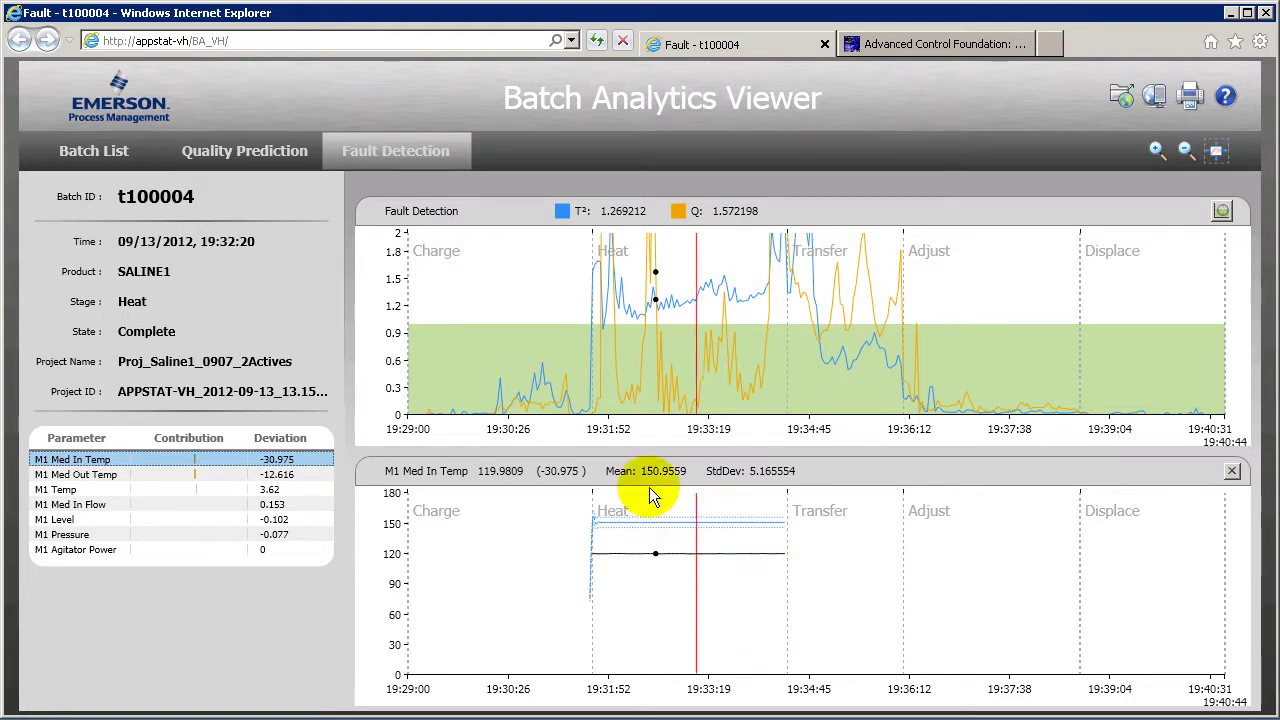
View t100004's quality prediction, with Saline Conc at 0.305 kg/L within limits
left_click(277, 155)
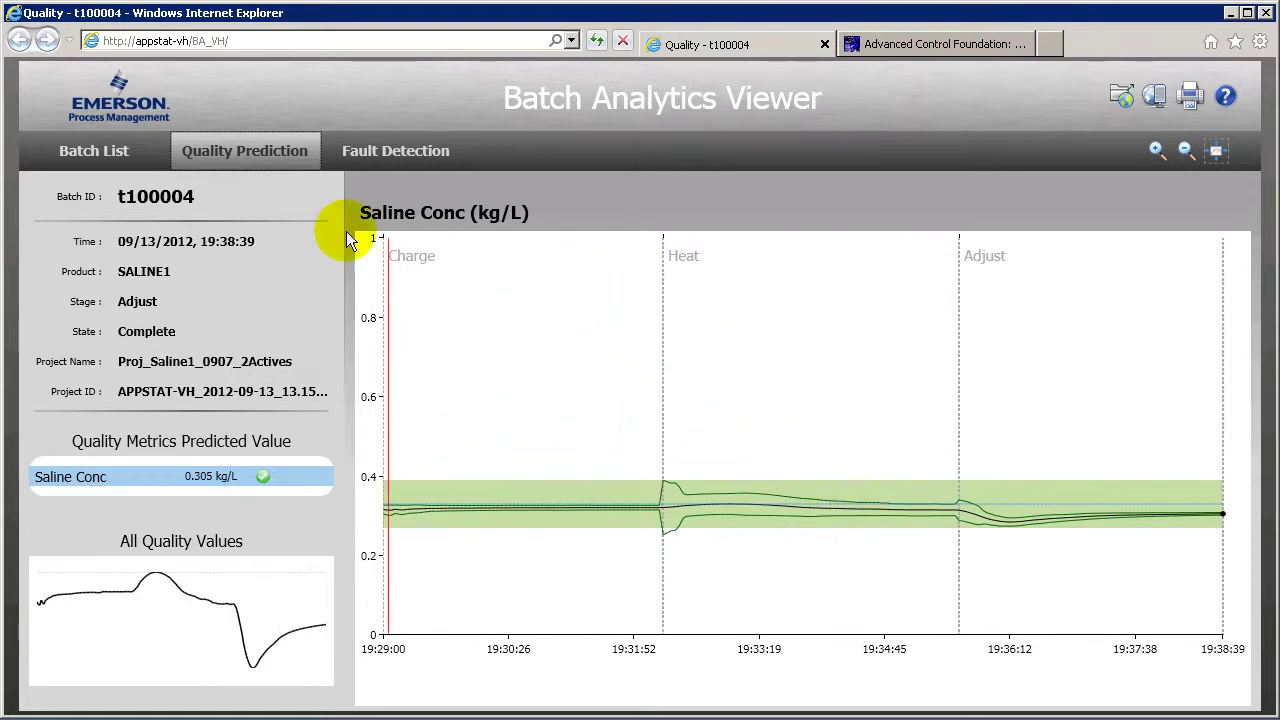
Go back to the Batch List of saline batches
left_click(117, 152)
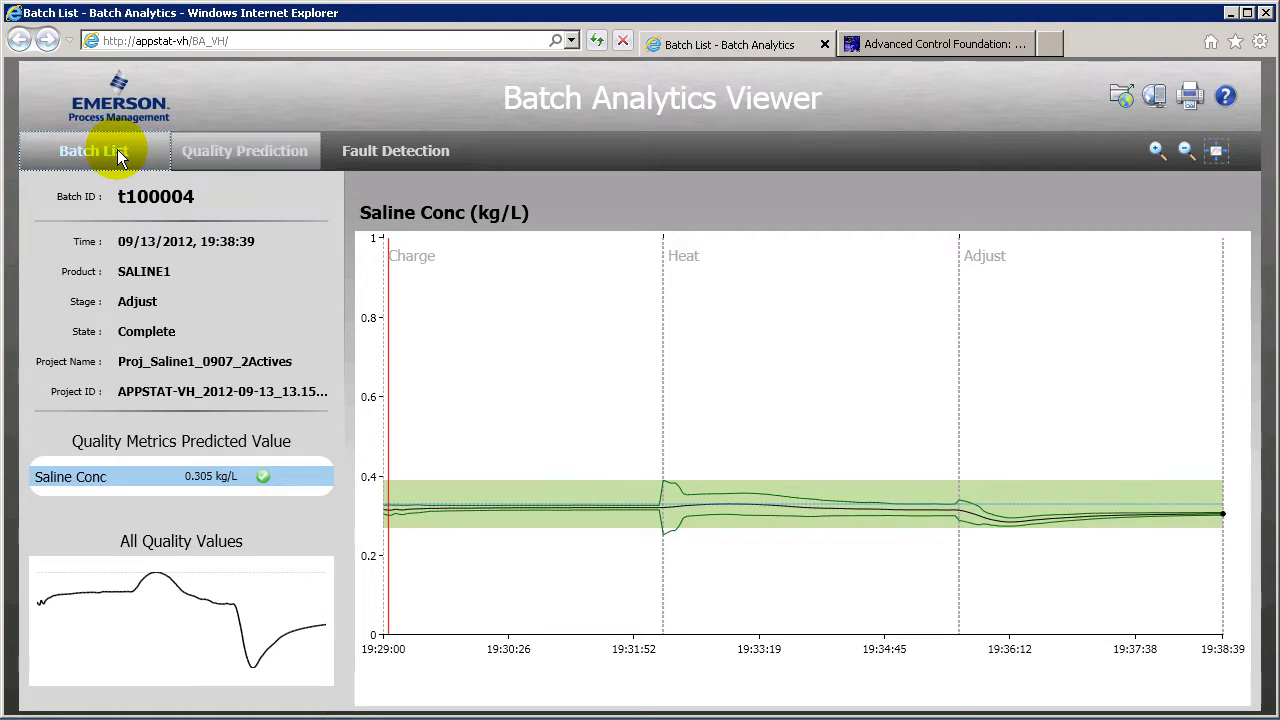